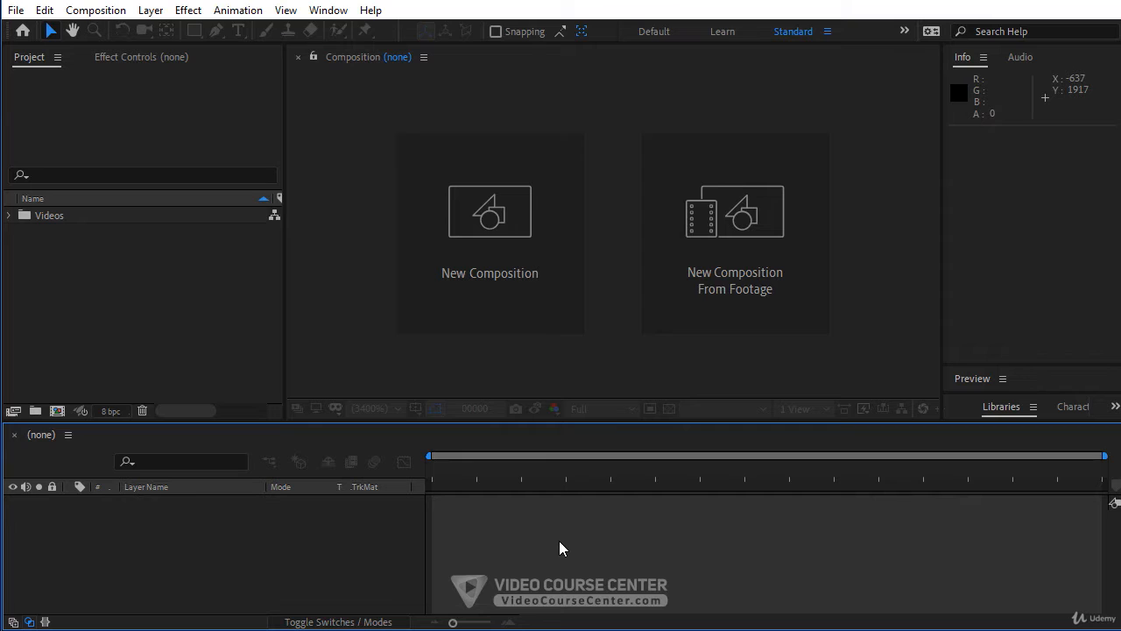
- Create a composition named Video Transition at 3840 x 2160 px, 30 fps, 100 frames long, with a black background
click(96, 11)
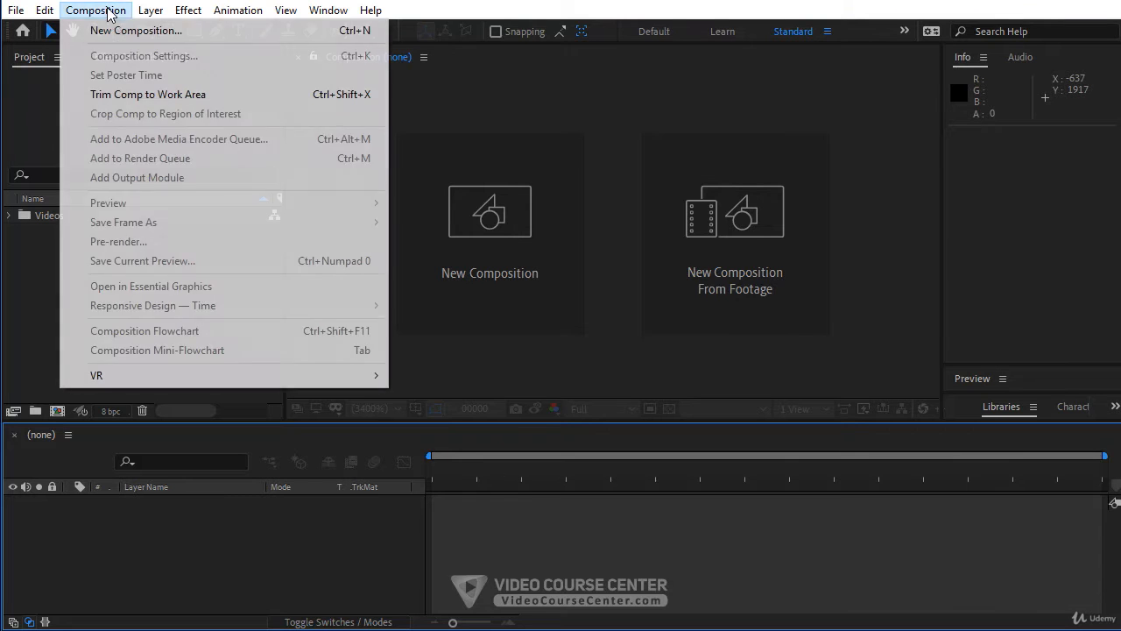
click(120, 31)
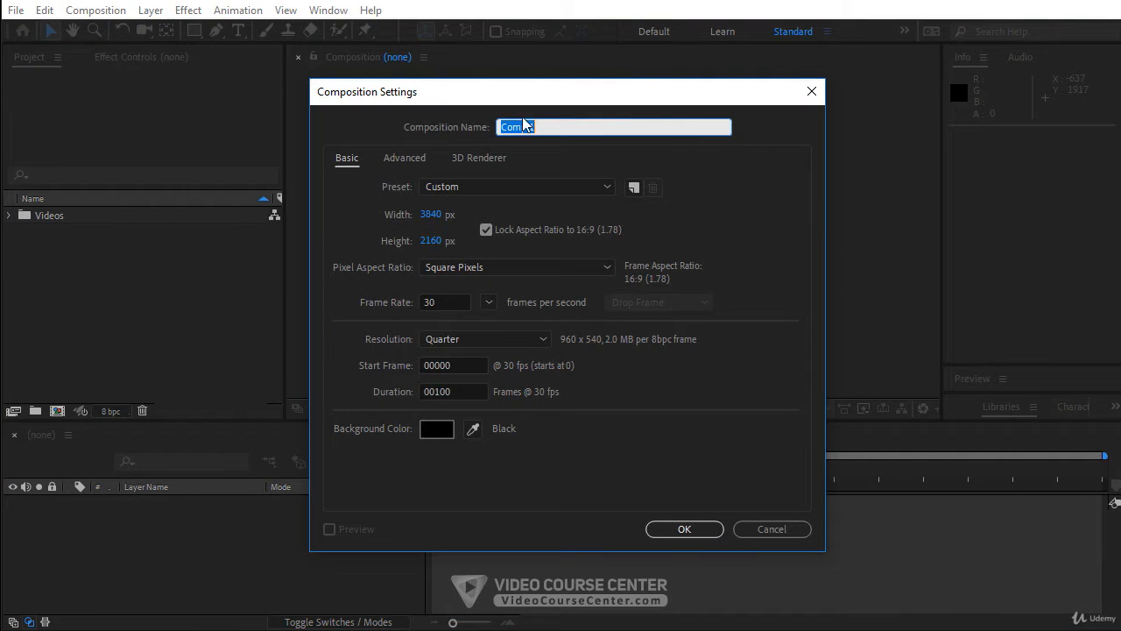
text(Video Transition)
click(437, 215)
click(391, 219)
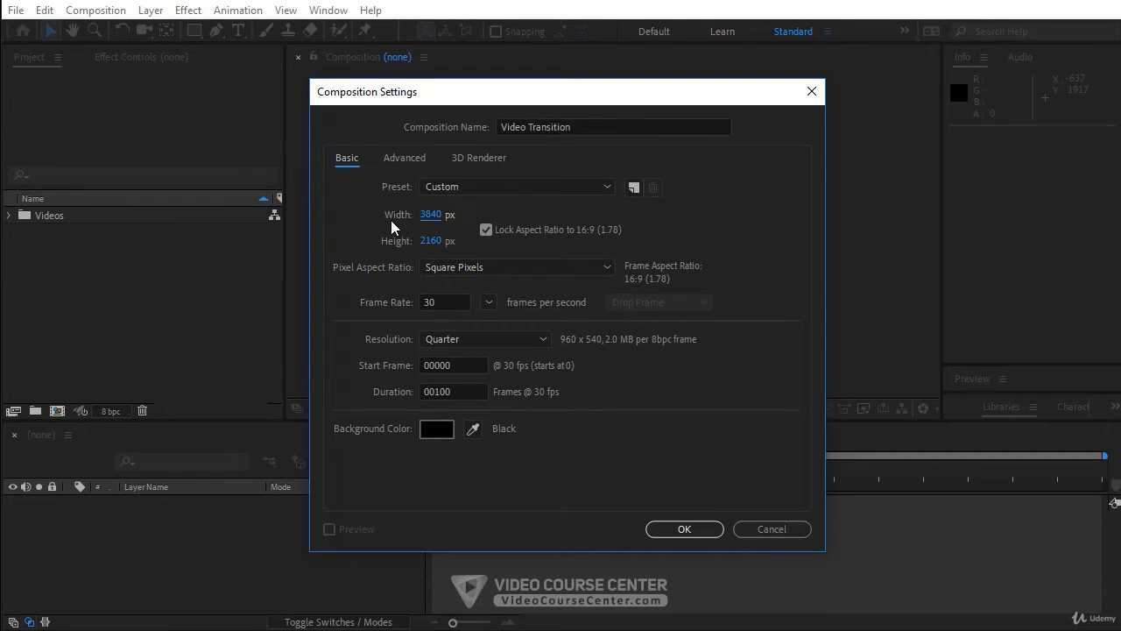
click(431, 241)
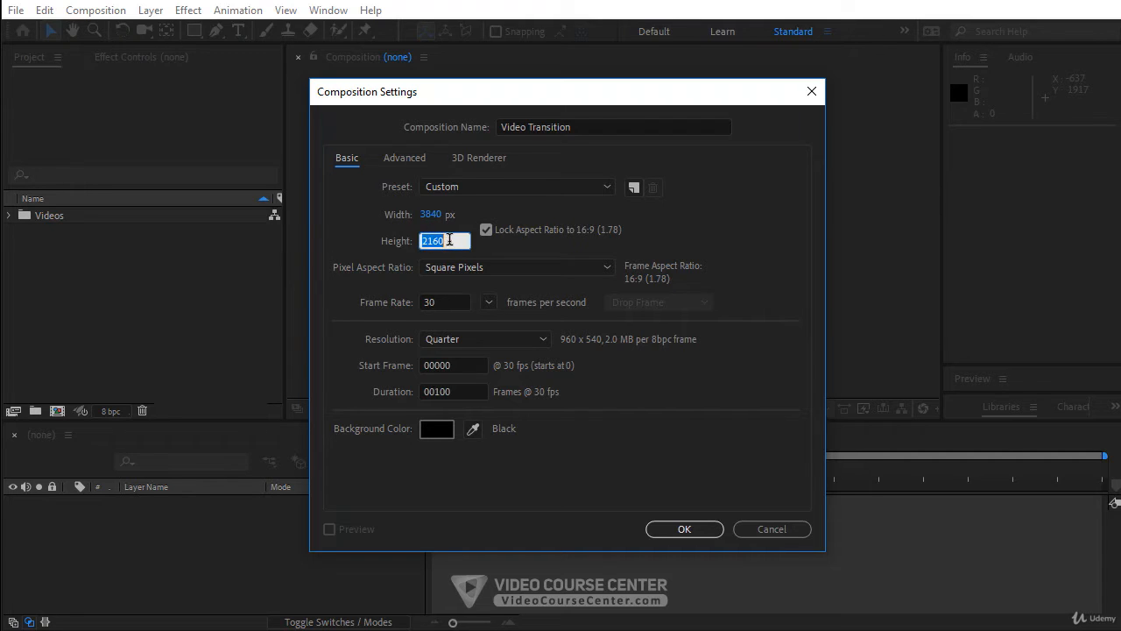
click(402, 247)
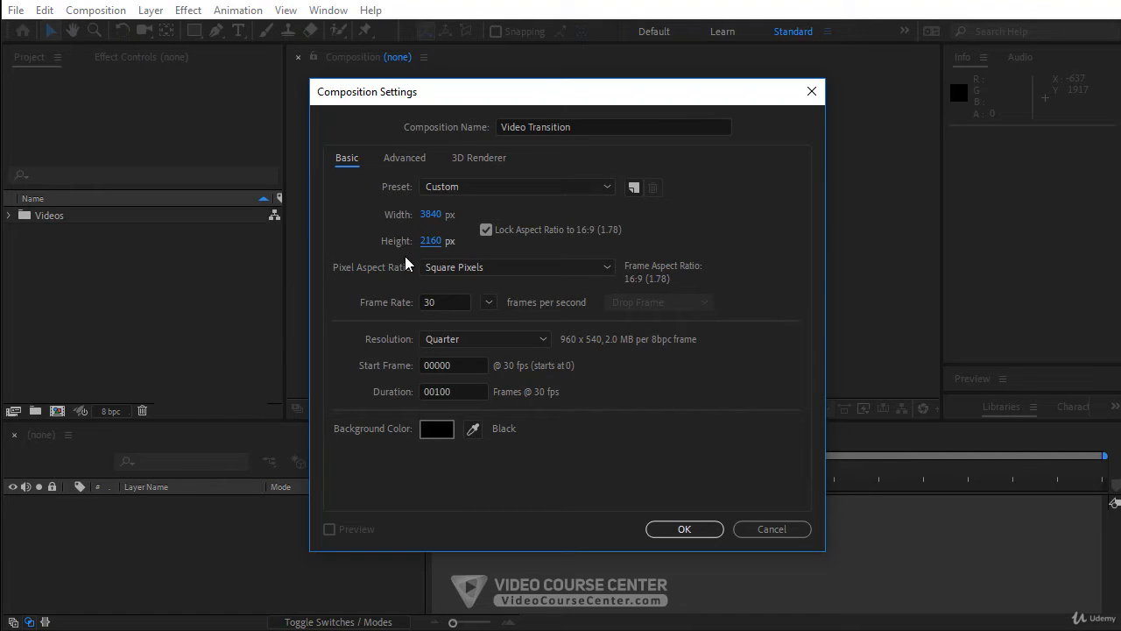
click(466, 392)
click(390, 399)
click(437, 428)
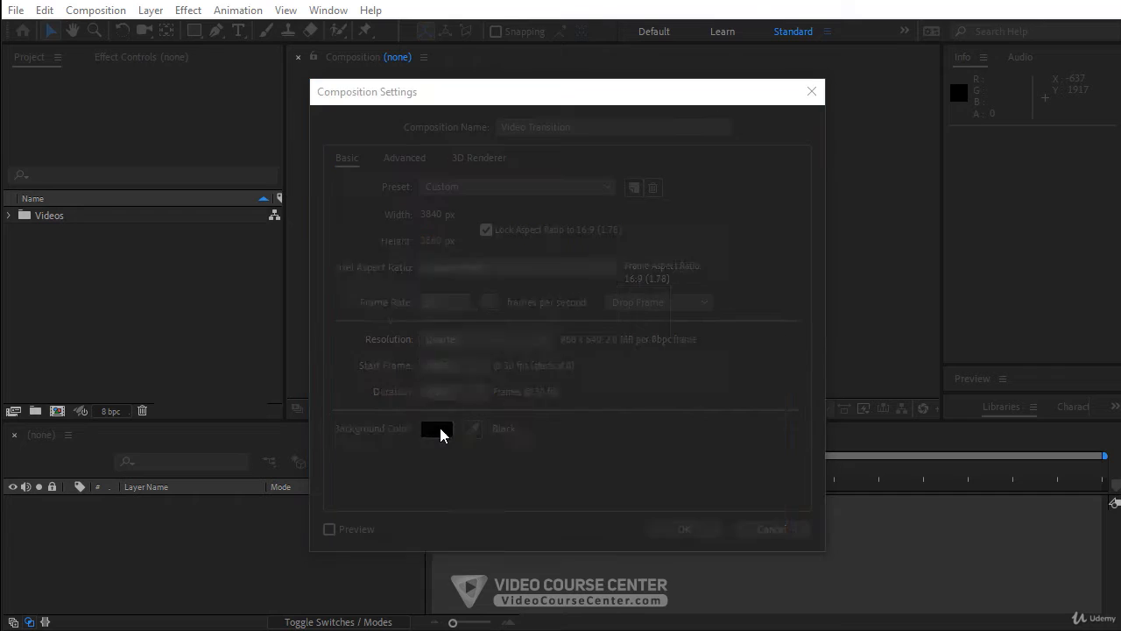
click(736, 288)
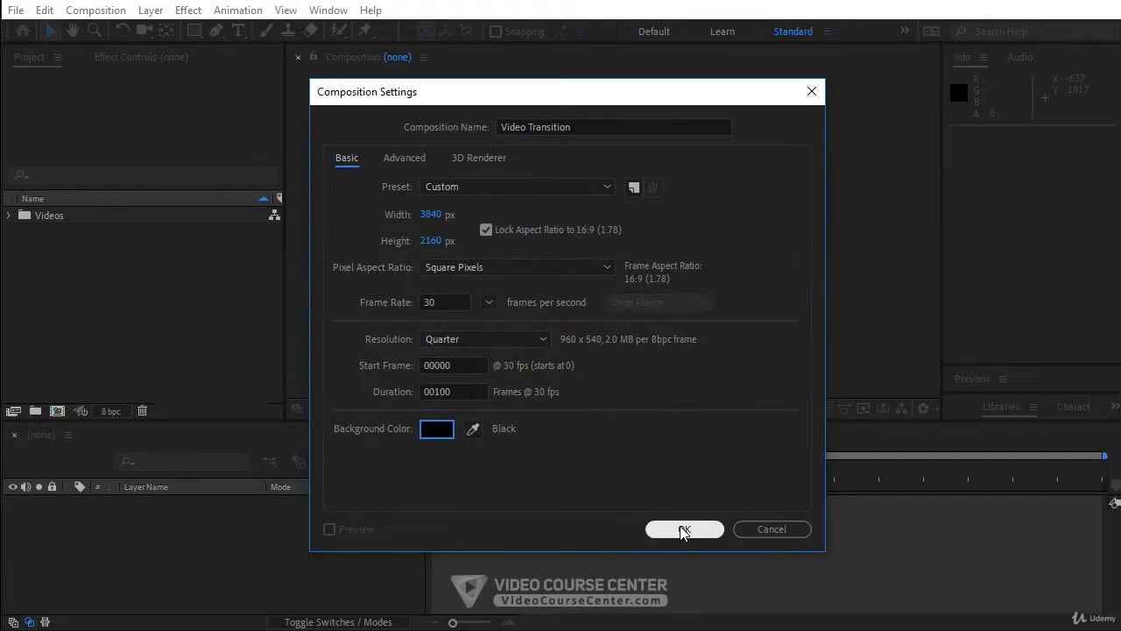
click(683, 528)
- Add Video-01.mp4 and Video-02.mp4 from the Videos folder to the Video Transition composition as layers
click(11, 235)
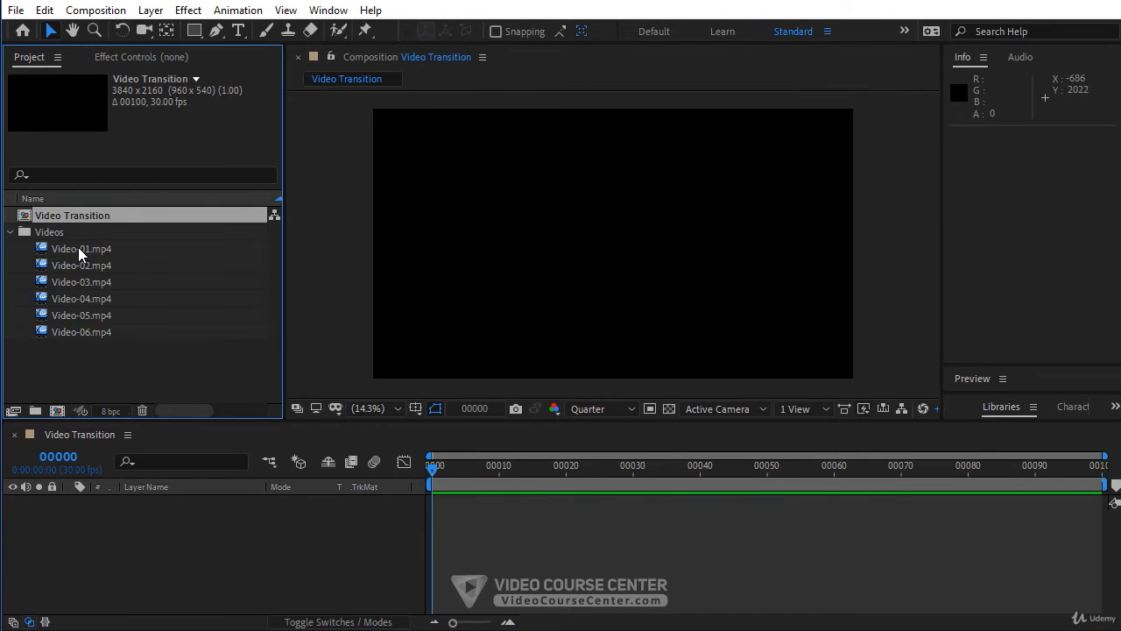
click(78, 248)
shift+click(86, 265)
drag(86, 248, 115, 535)
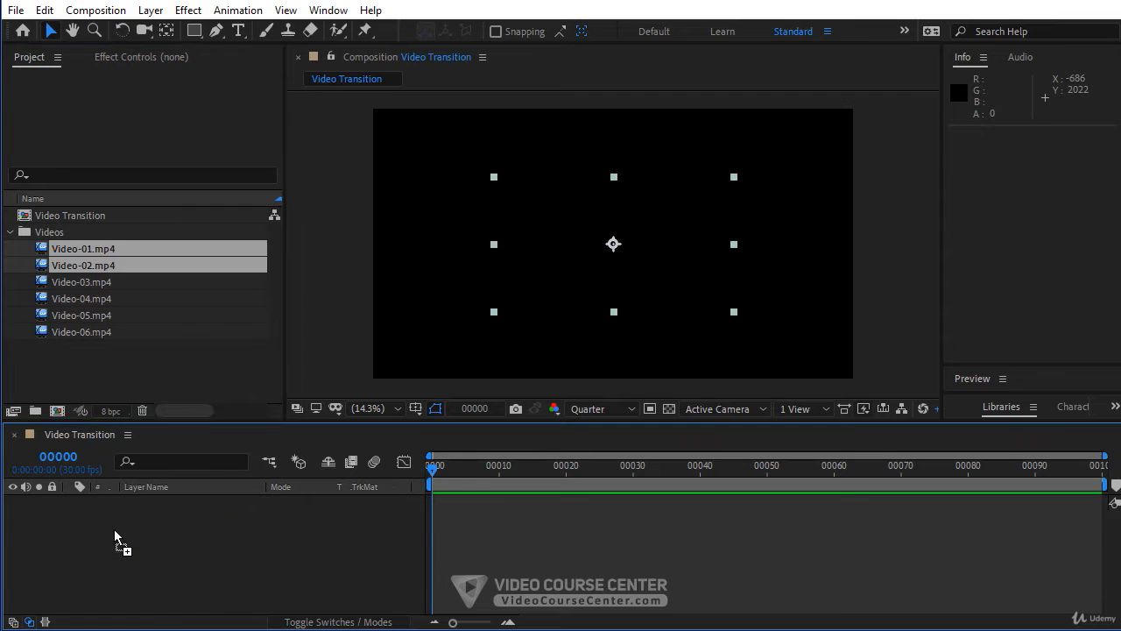
click(10, 232)
- Fit both video layers to the composition width and hide the Video-02.mp4 layer
right_click(456, 502)
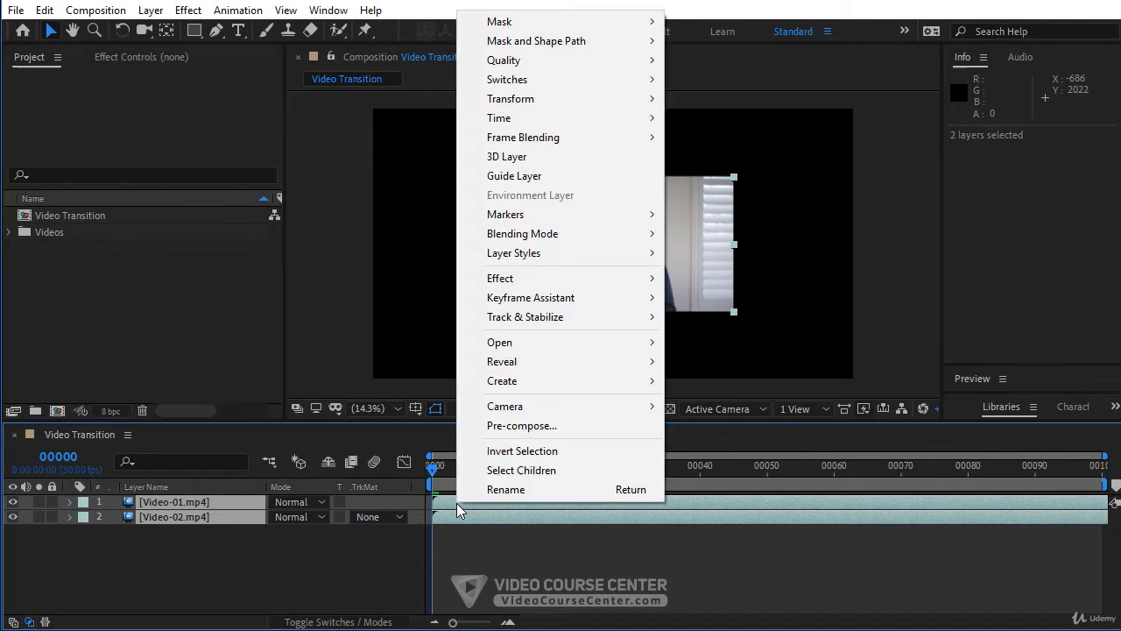
mouse_move(593, 99)
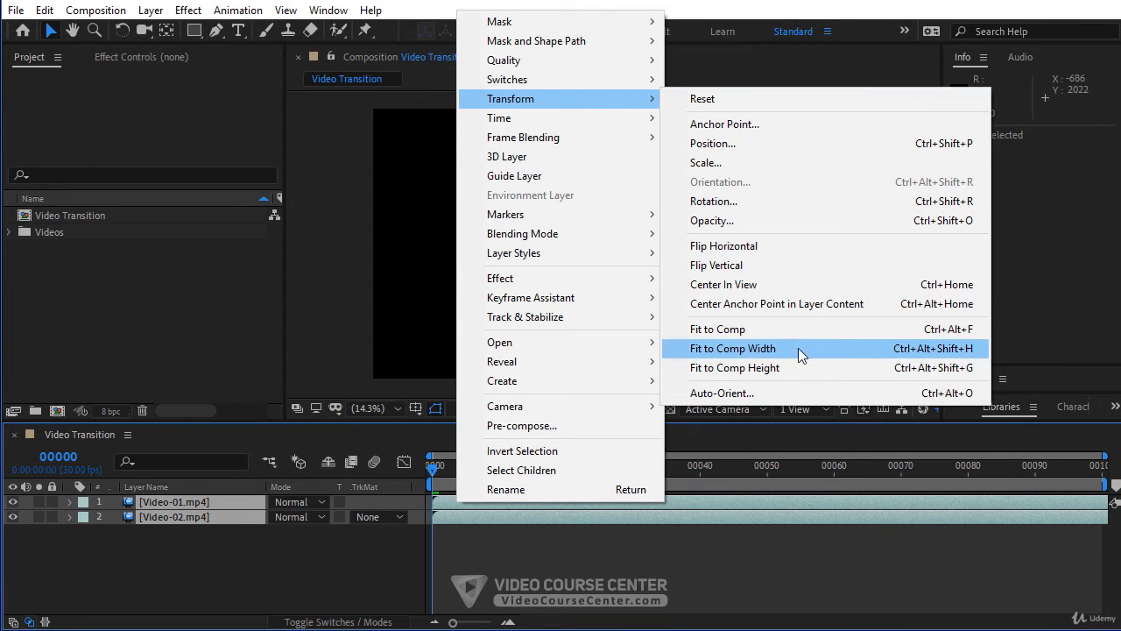
click(933, 349)
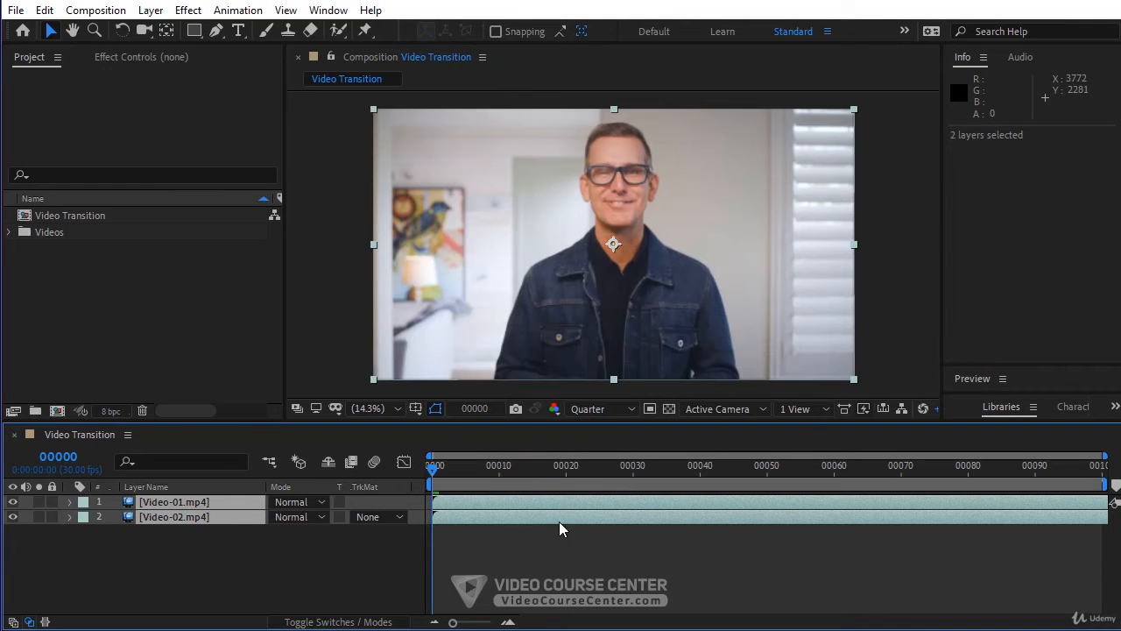
click(310, 564)
click(12, 517)
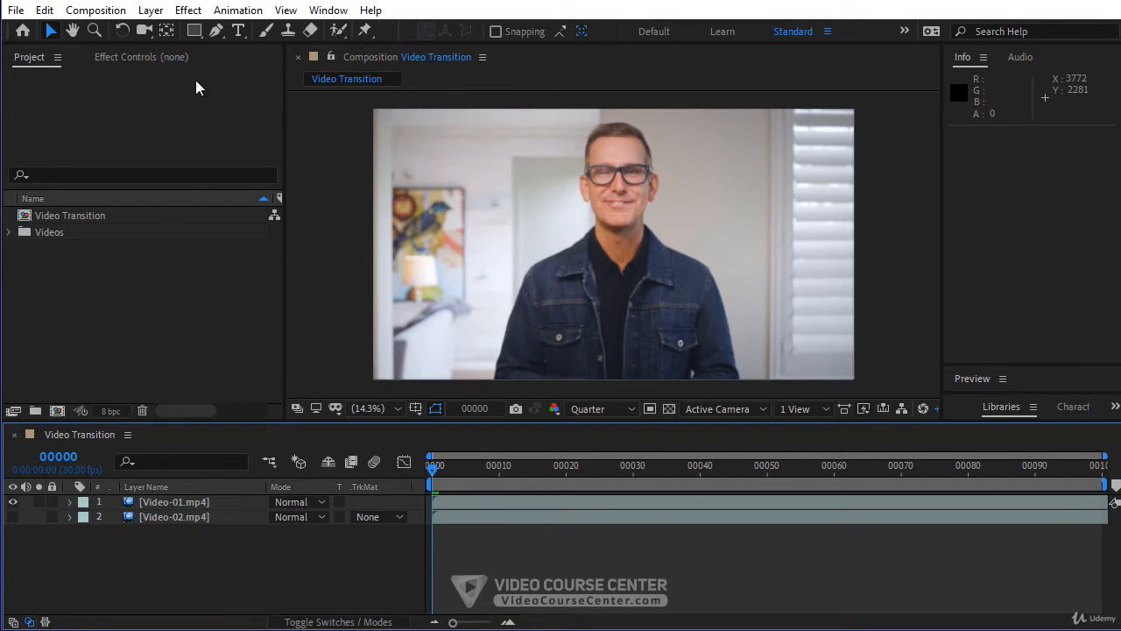
- Draw a white rectangle shape about 2700 x 735 px across the middle of the frame, on its own layer
click(194, 32)
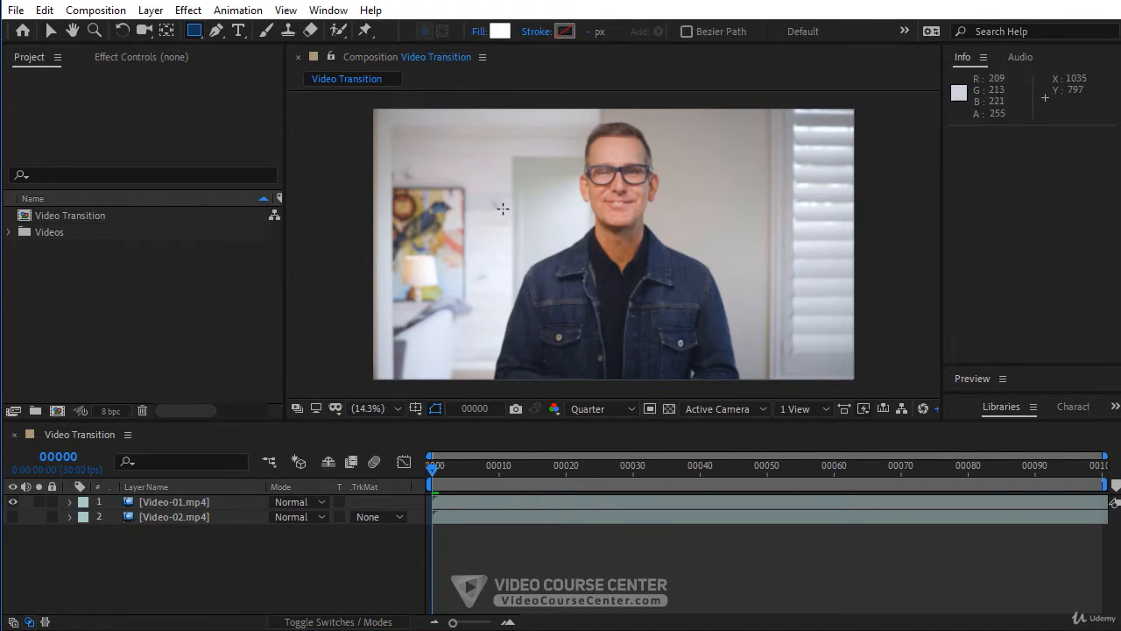
mouse_move(463, 202)
mouse_down()
mouse_move(548, 266)
mouse_move(823, 290)
mouse_move(804, 294)
mouse_up()
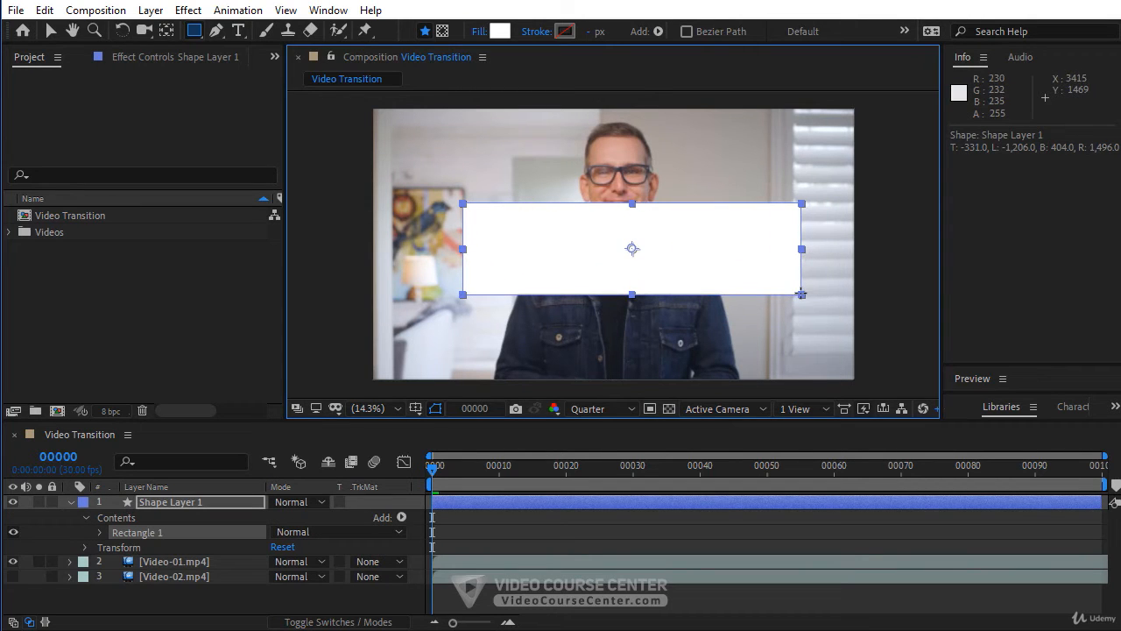
key(v)
- Rename the rectangle's shape layer as Matte Layer
click(173, 502)
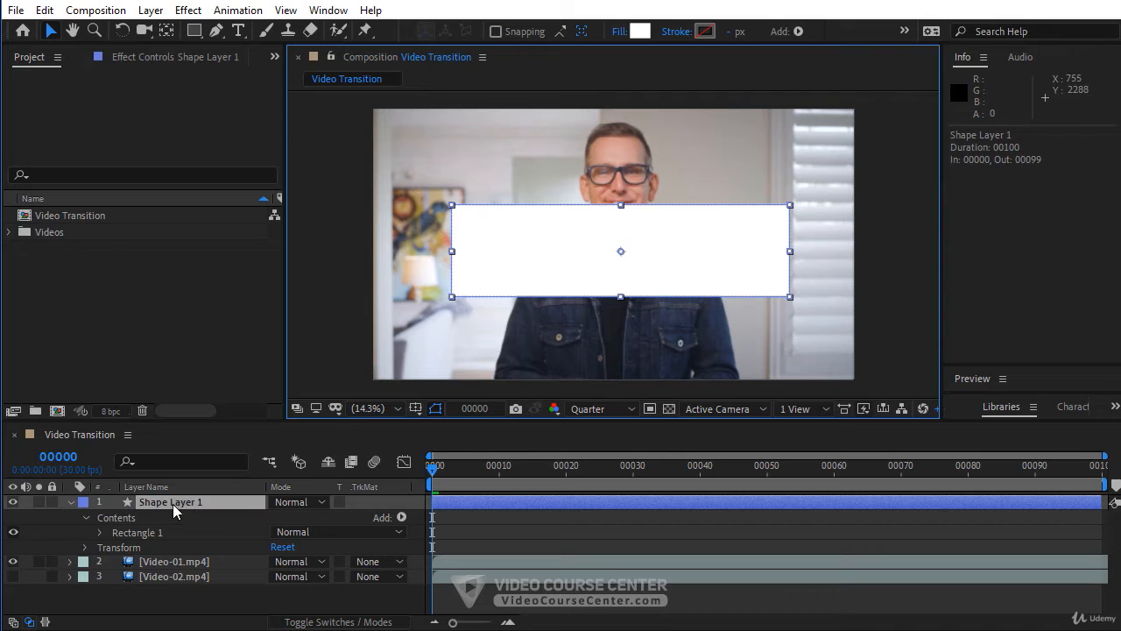
click(71, 502)
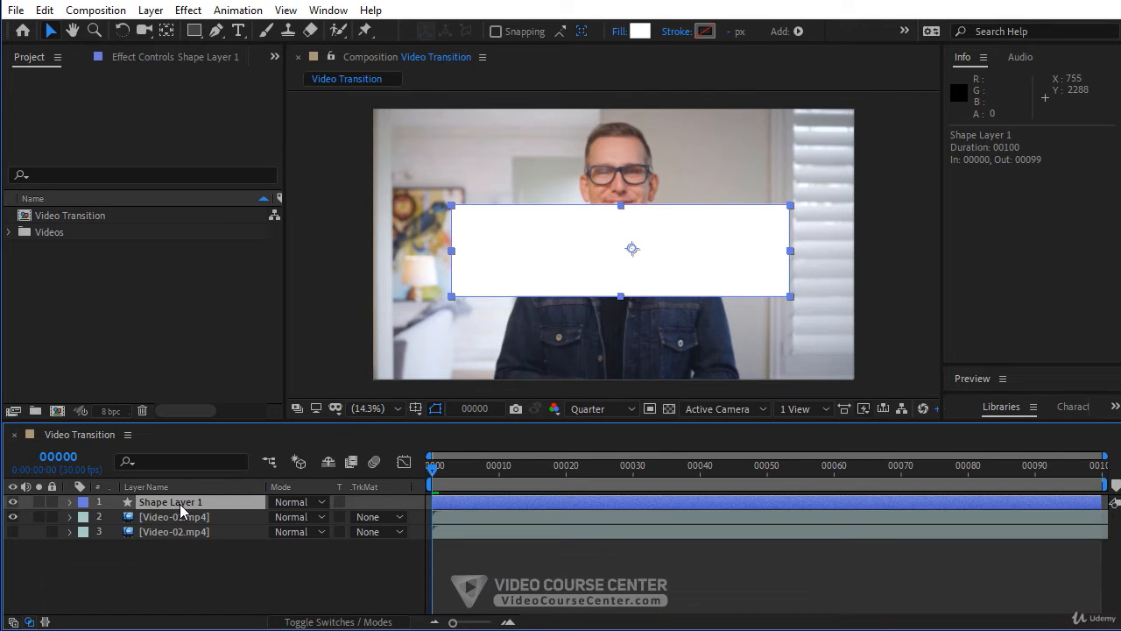
key(Return)
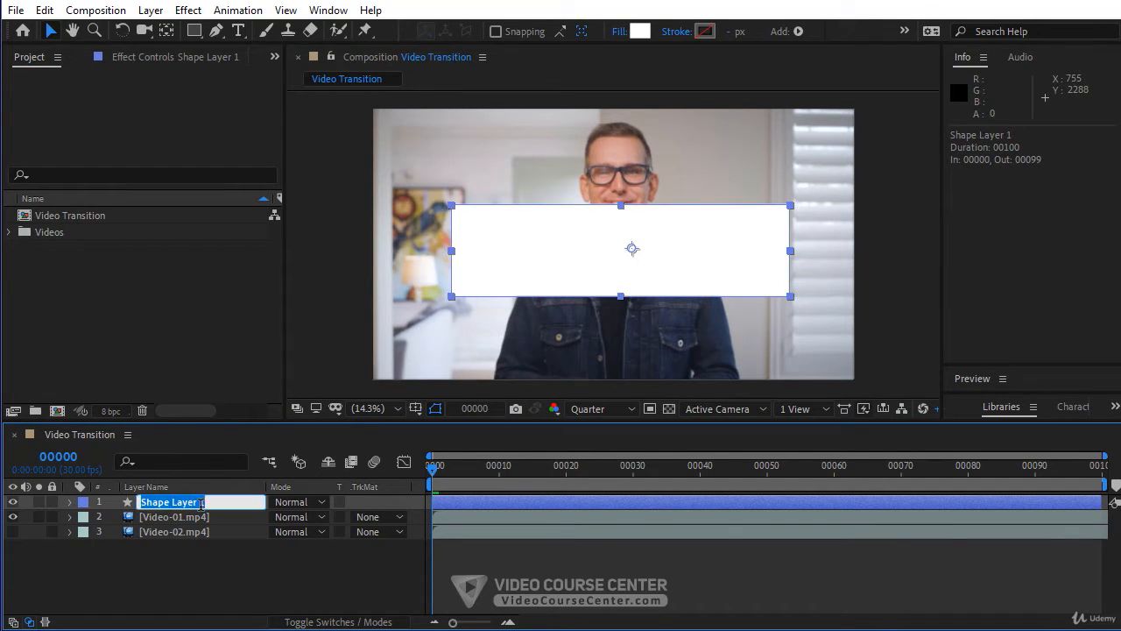
text(Matte Layer)
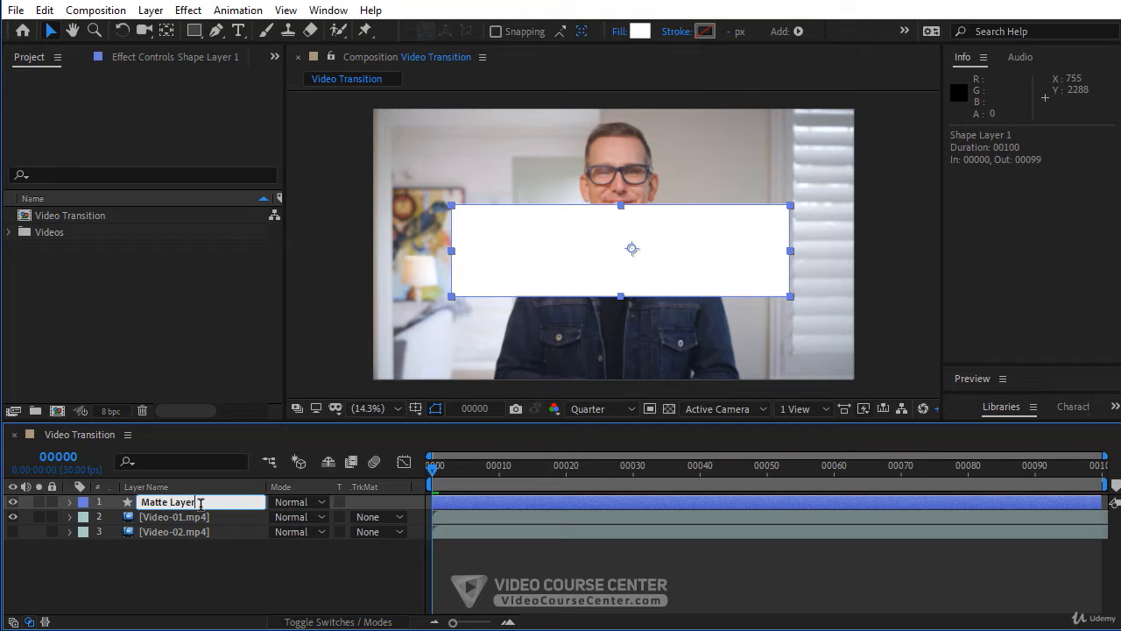
key(Return)
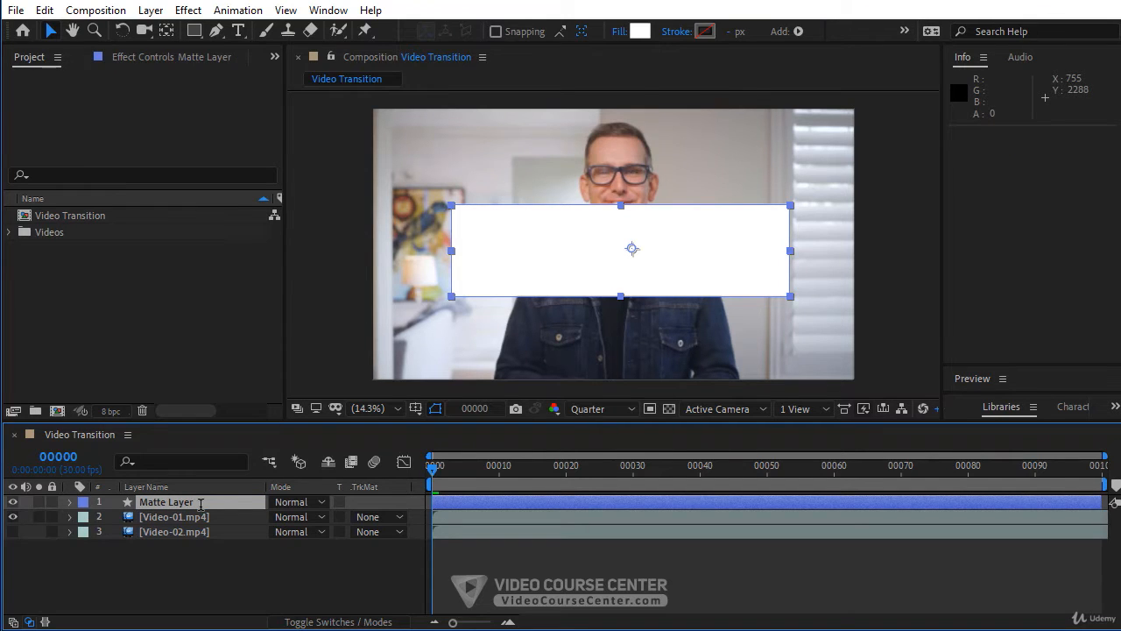
- Change the fill of the Matte Layer rectangle to a Linear Gradient
click(619, 33)
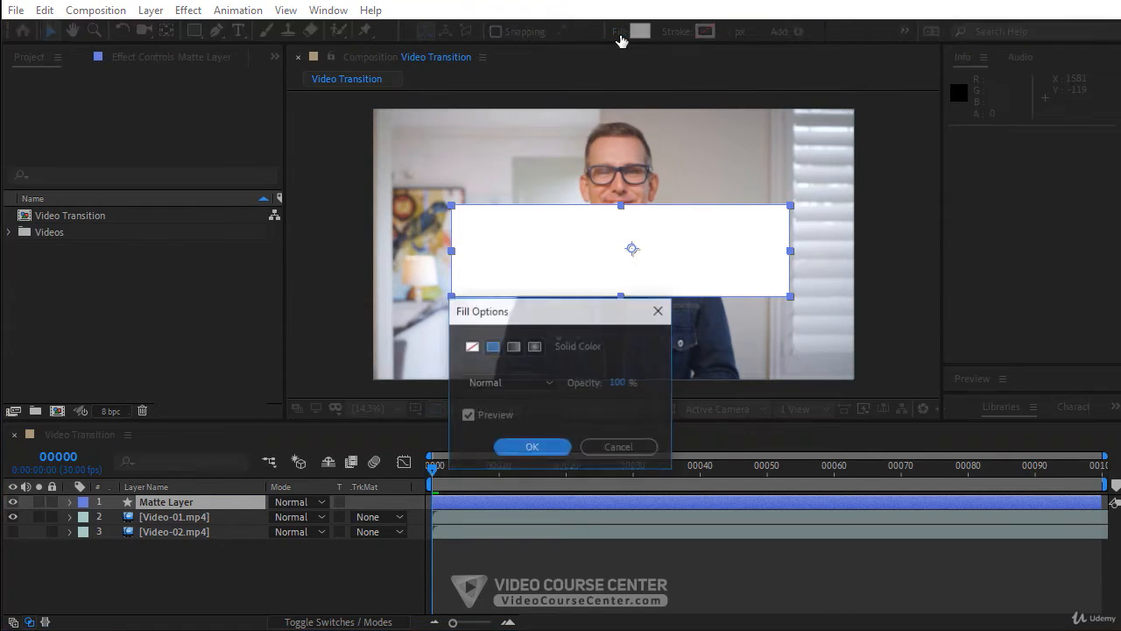
drag(543, 313, 566, 231)
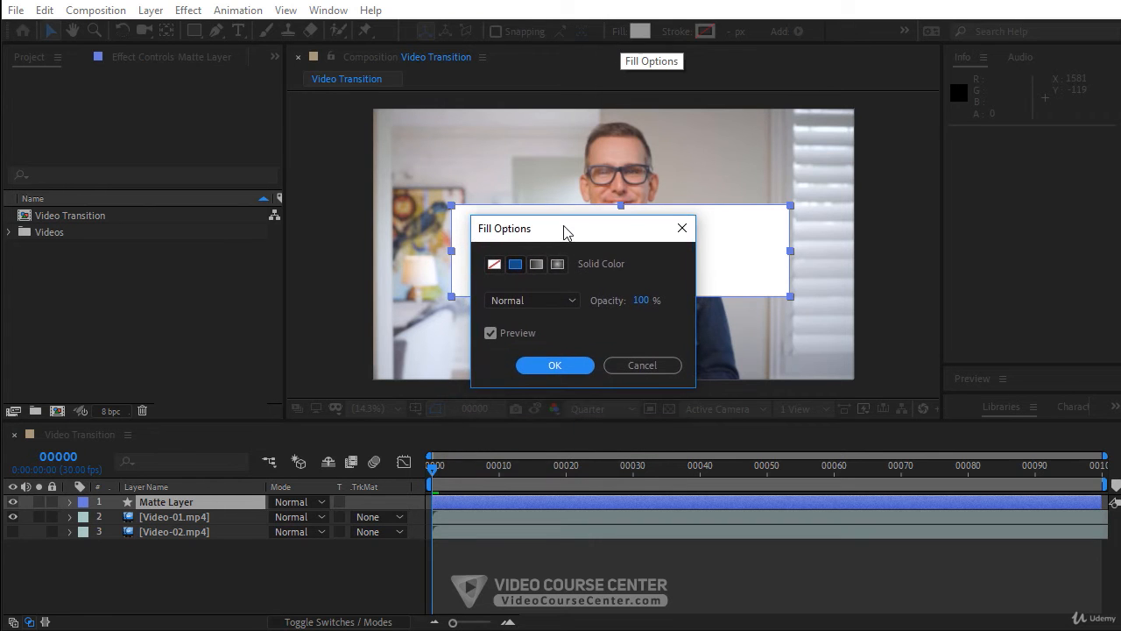
click(536, 264)
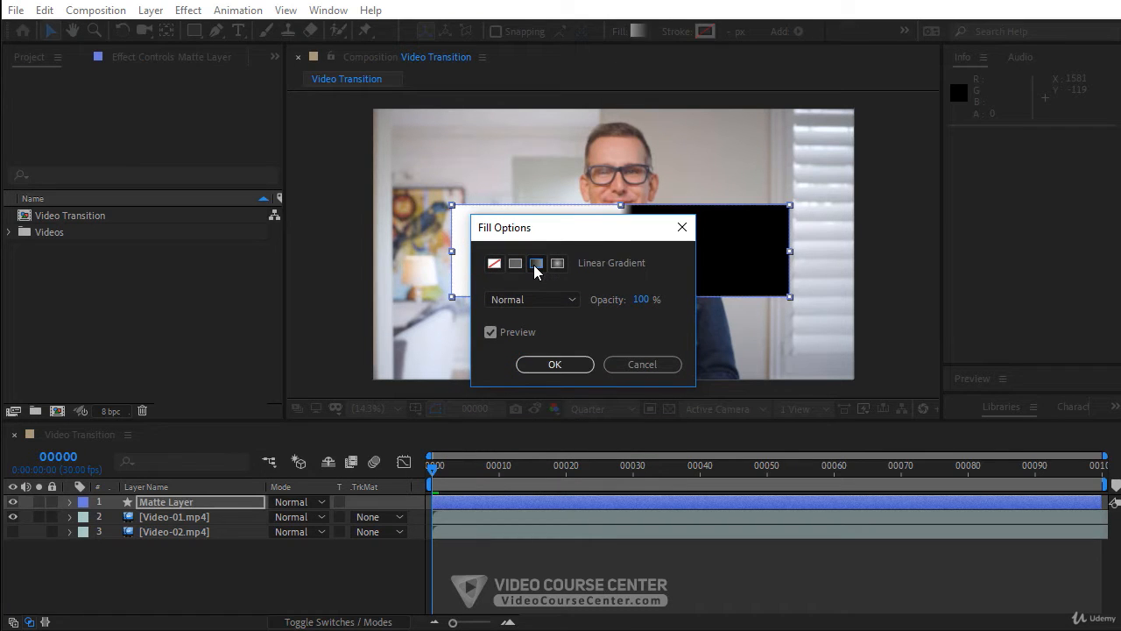
click(553, 363)
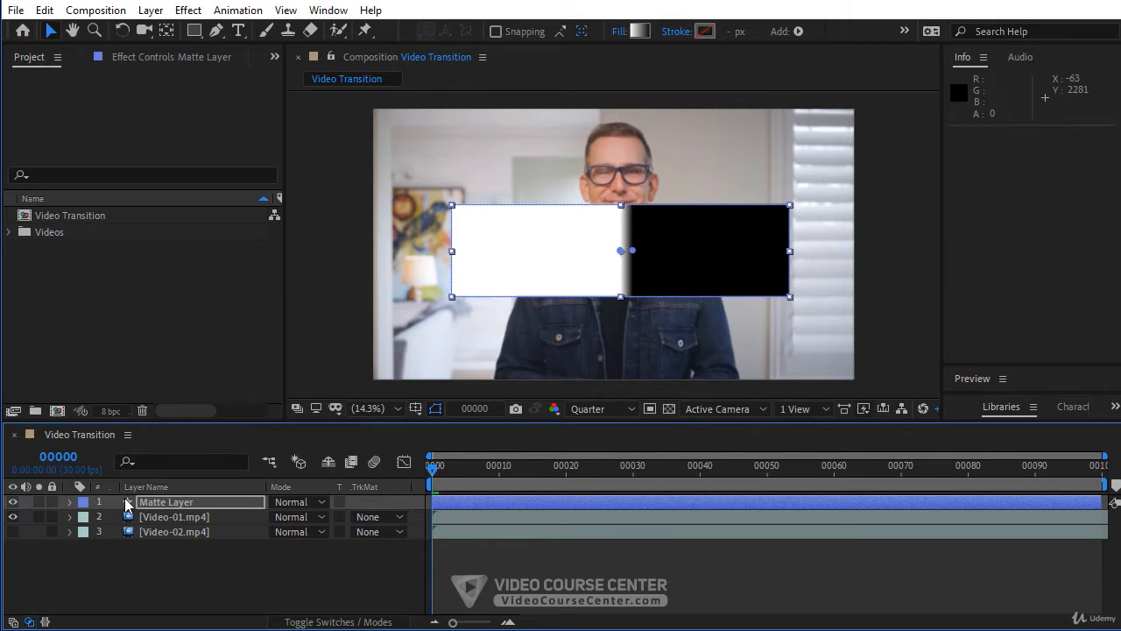
- Spread the rectangle's gradient by moving its end point near the right edge and its start point near the left edge
click(70, 502)
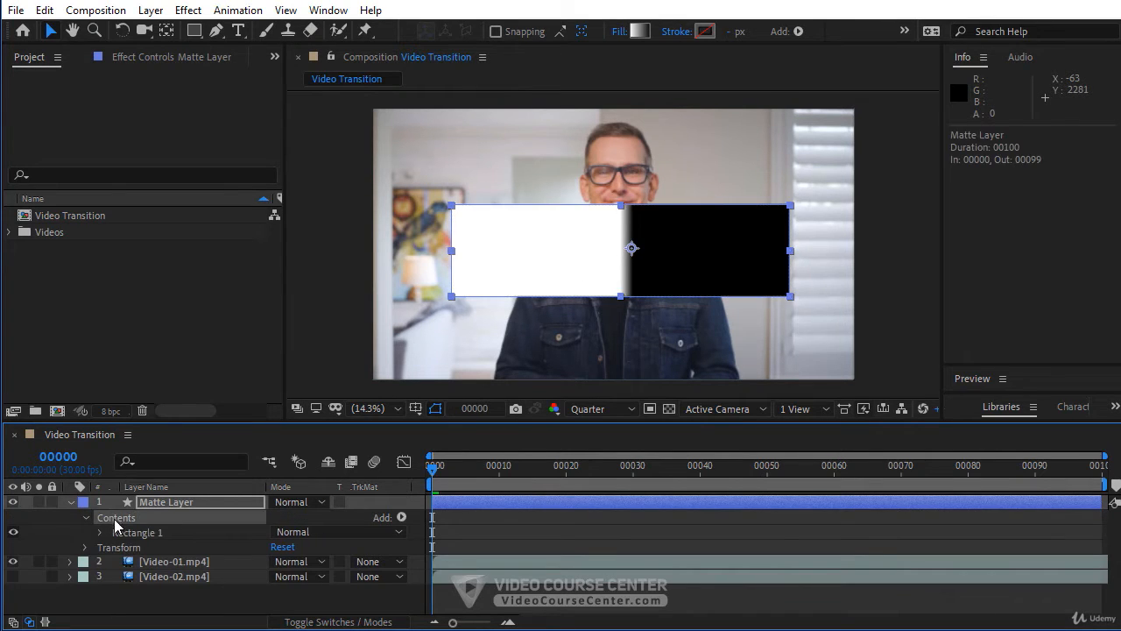
click(134, 533)
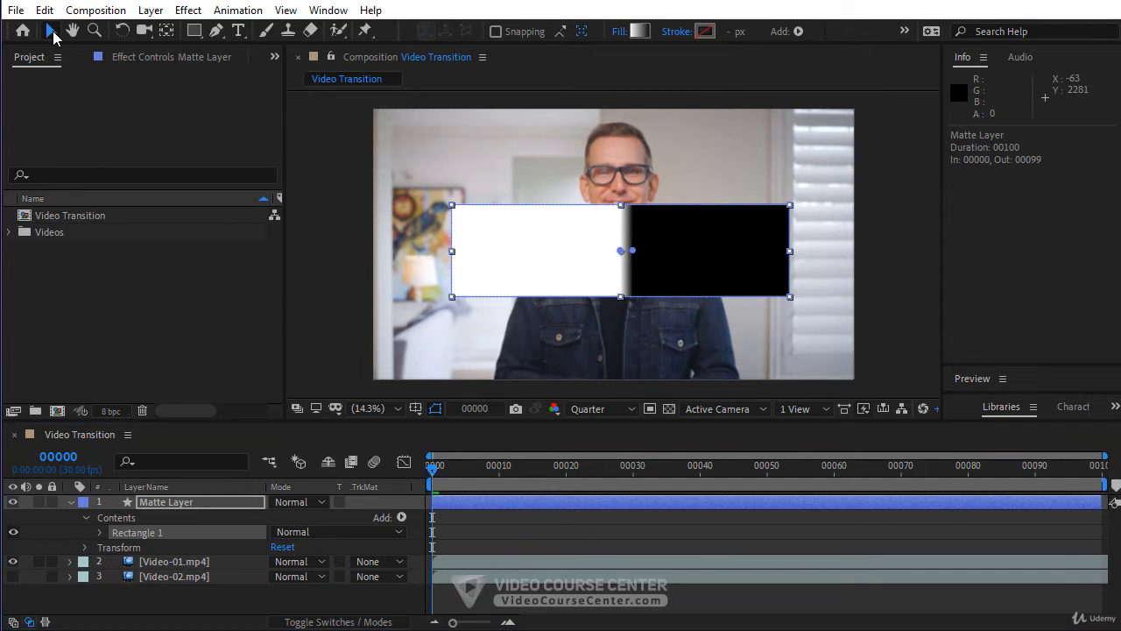
drag(630, 254, 739, 265)
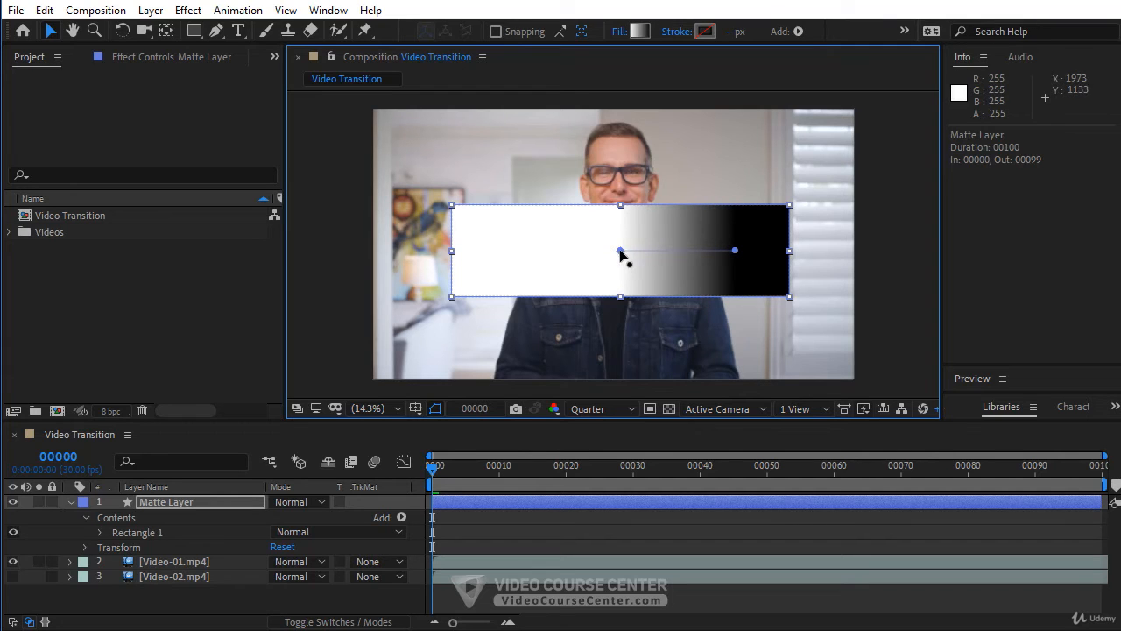
drag(621, 252, 495, 257)
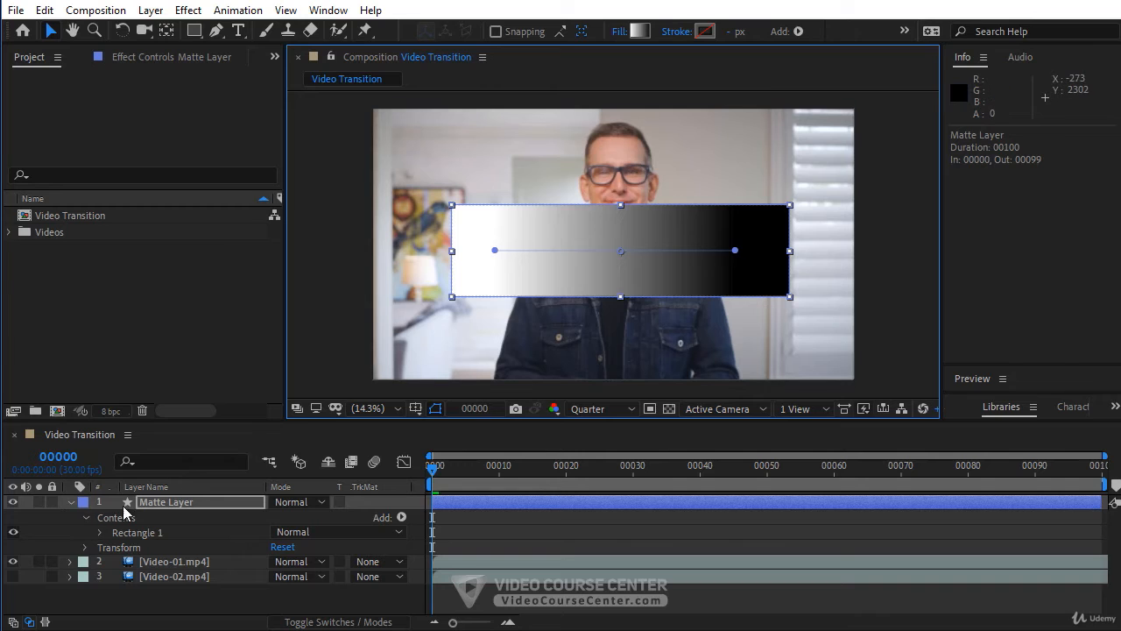
click(72, 502)
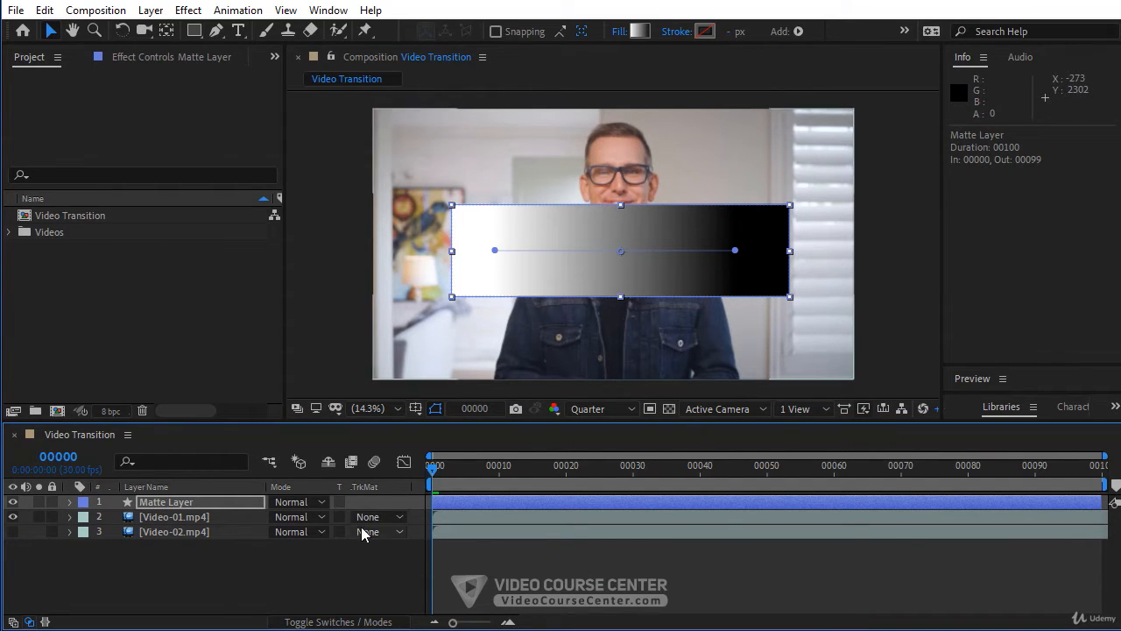
click(345, 622)
click(345, 622)
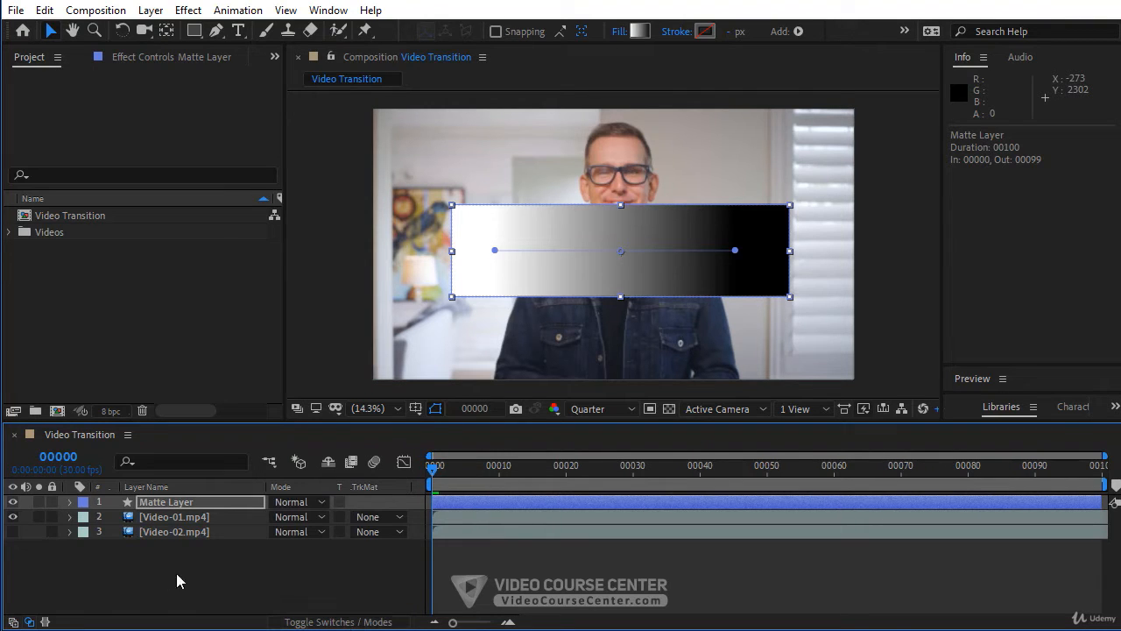
click(28, 622)
click(29, 622)
- Set the track matte of the Video-01.mp4 layer to Alpha Matte using Matte Layer
click(217, 515)
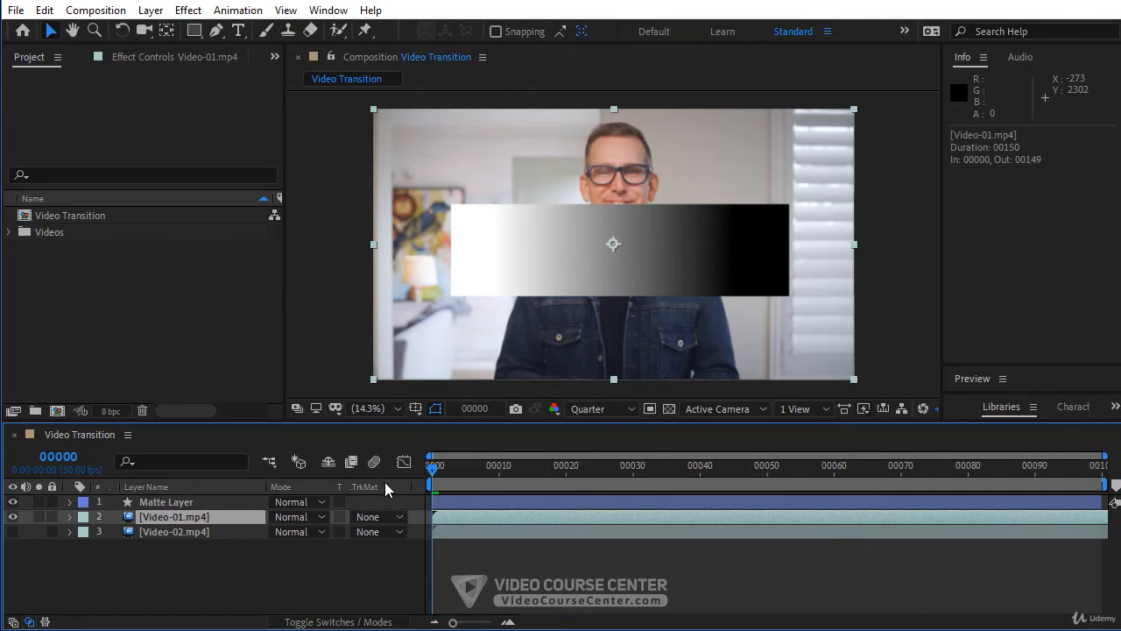
click(377, 518)
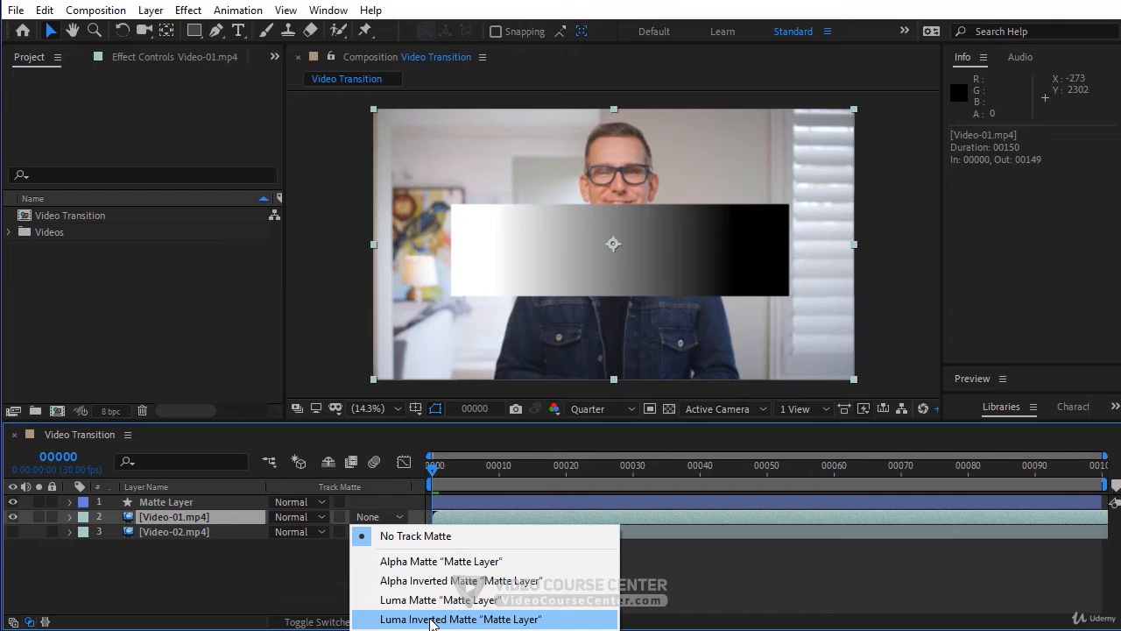
click(426, 562)
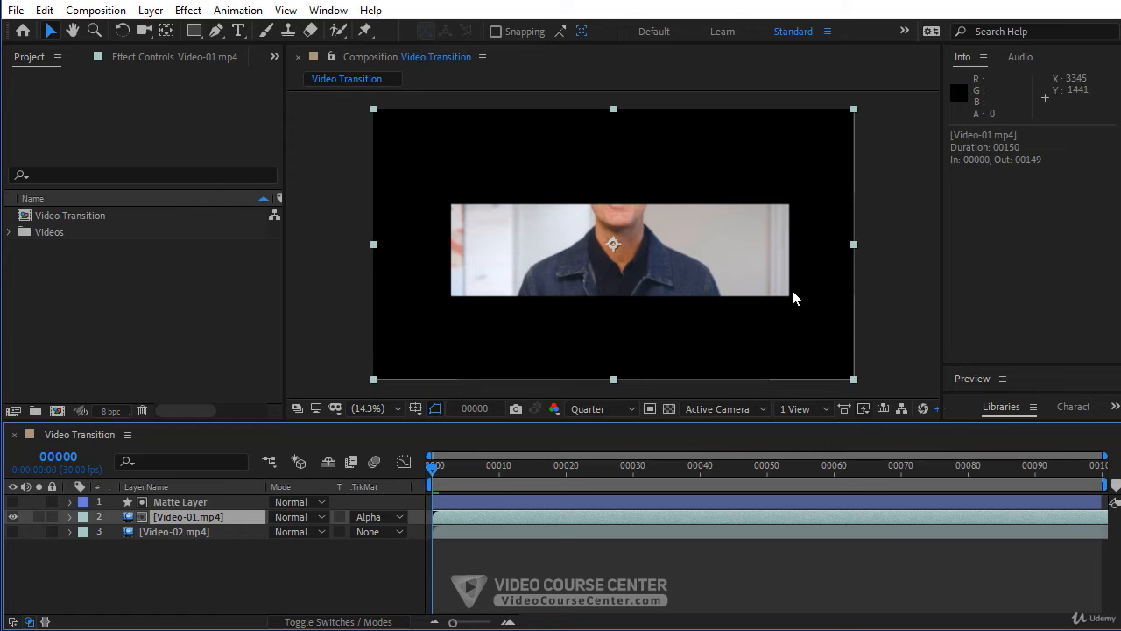
- Turn on the transparency grid and switch the Video-01.mp4 track matte to Alpha Inverted Matte using Matte Layer
click(668, 408)
click(371, 518)
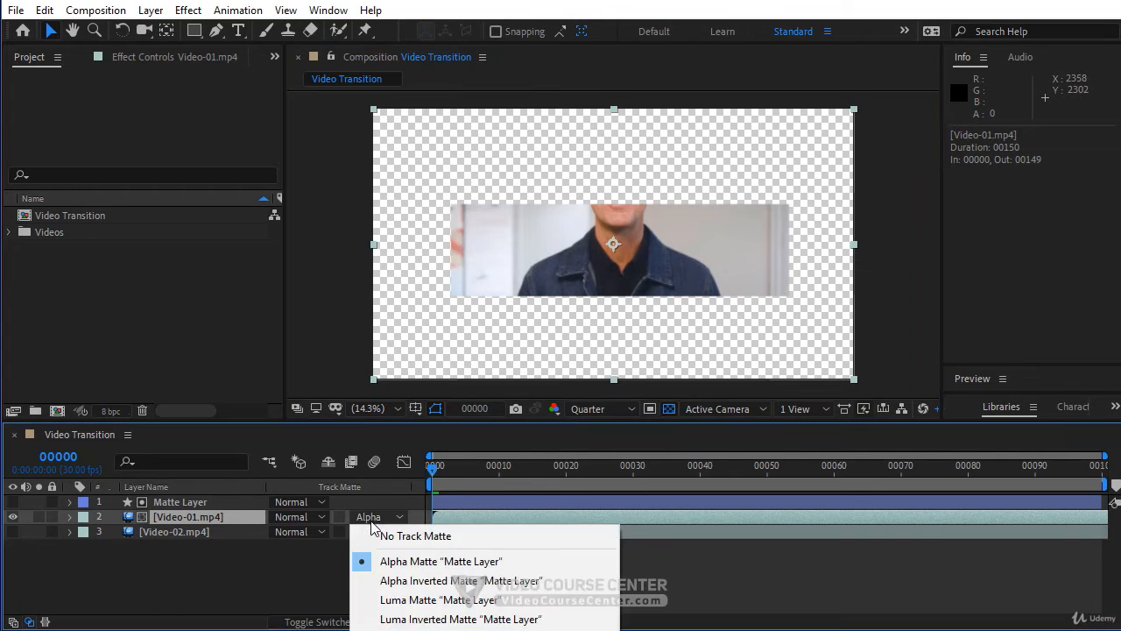
click(403, 578)
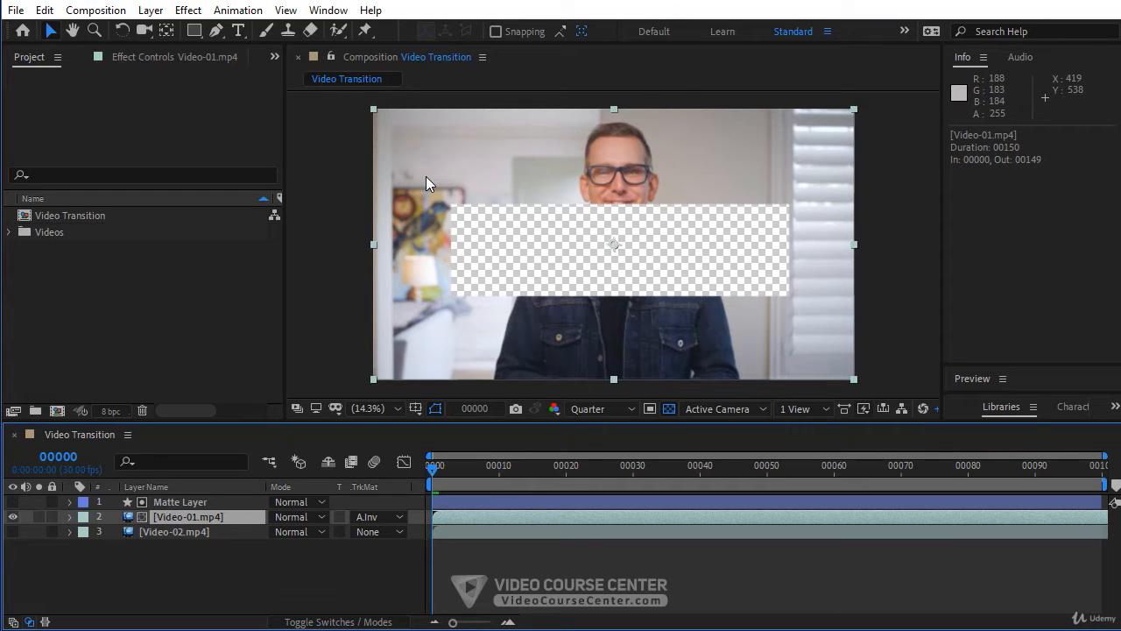
- Switch the Video-01.mp4 track matte to Luma Matte and then to Luma Inverted Matte using Matte Layer
click(368, 549)
click(373, 520)
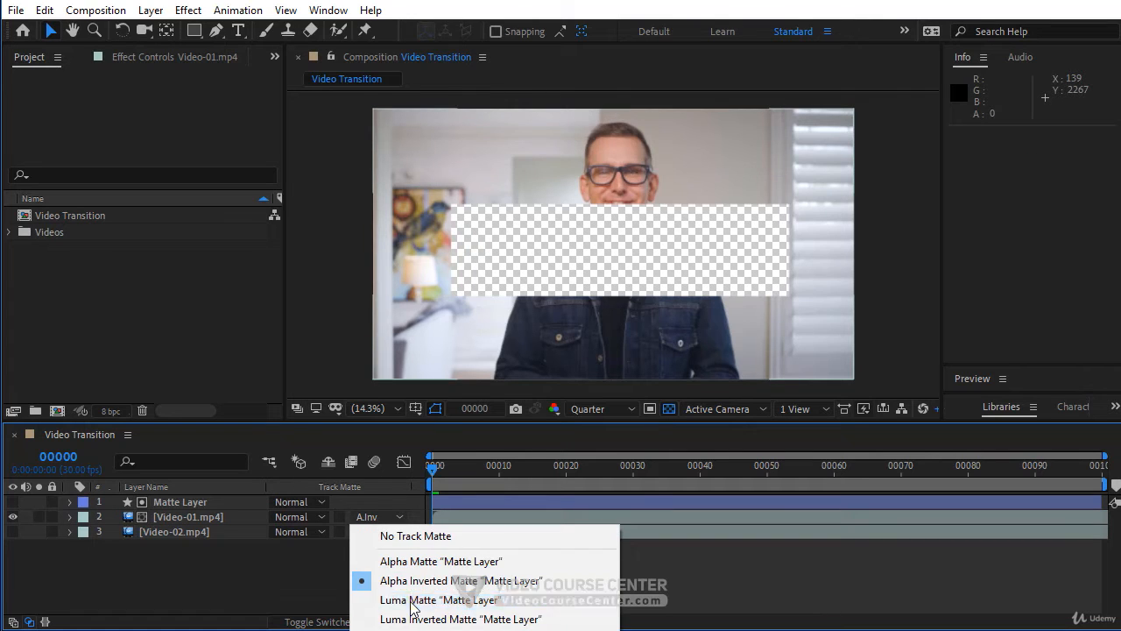
click(419, 599)
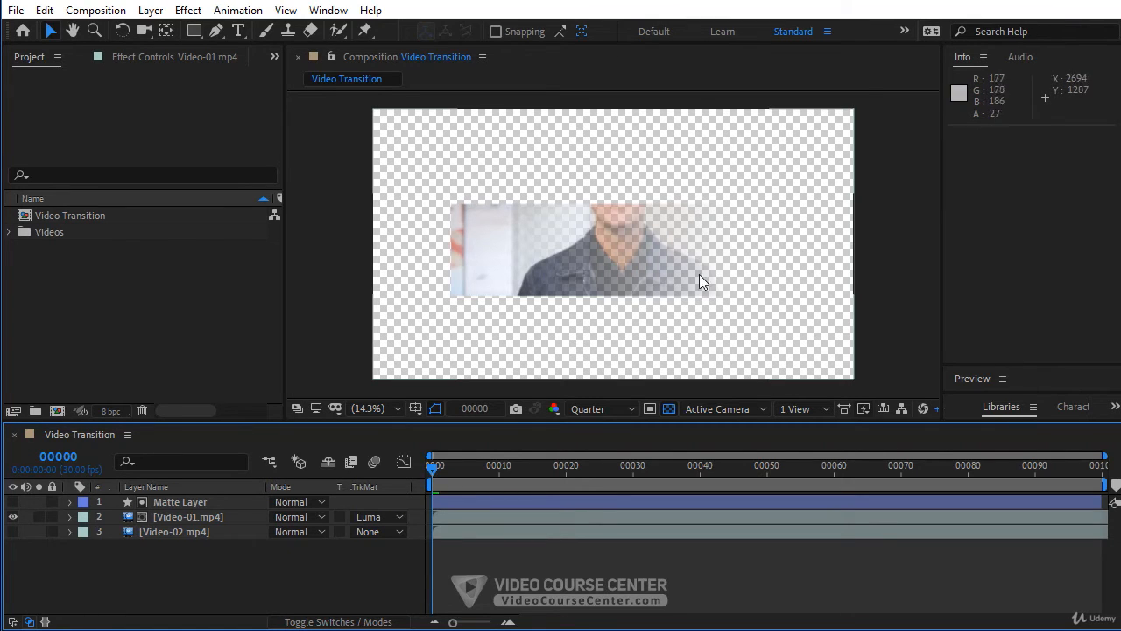
click(380, 518)
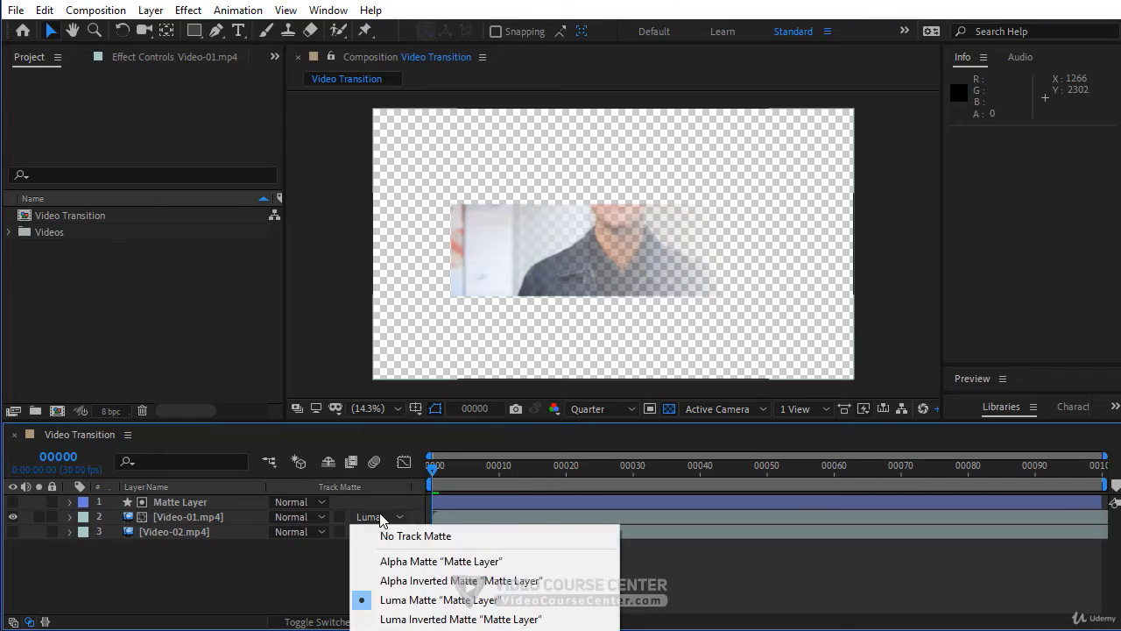
click(400, 618)
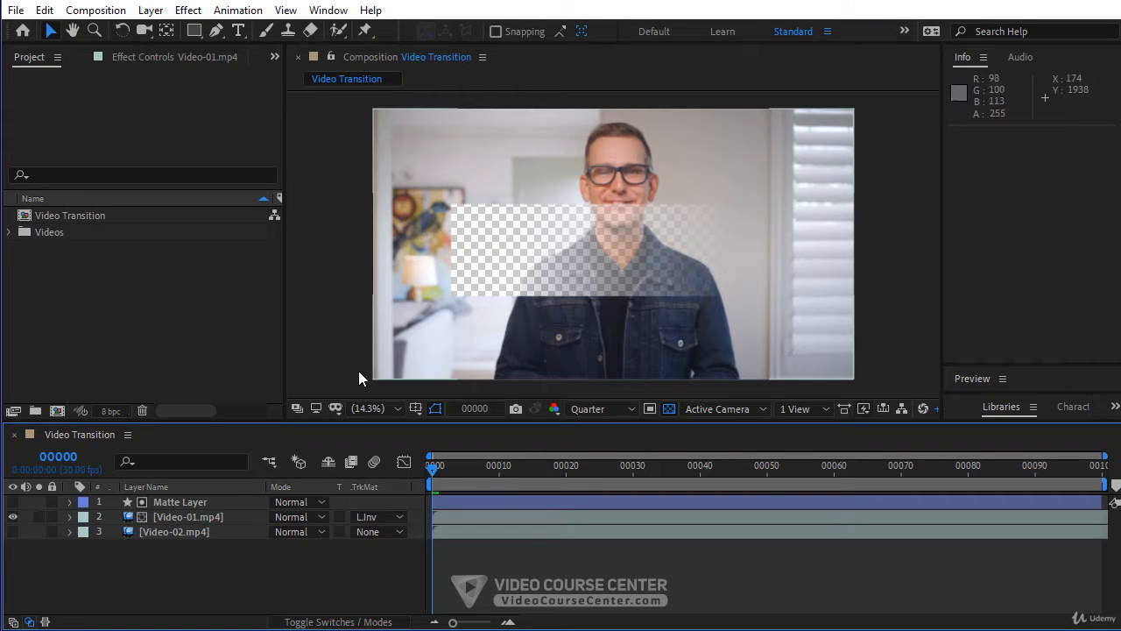
- Show the Video-02.mp4 layer and try Alpha Matte, then Alpha Inverted Matte, on Video-01.mp4 using Matte Layer
click(12, 532)
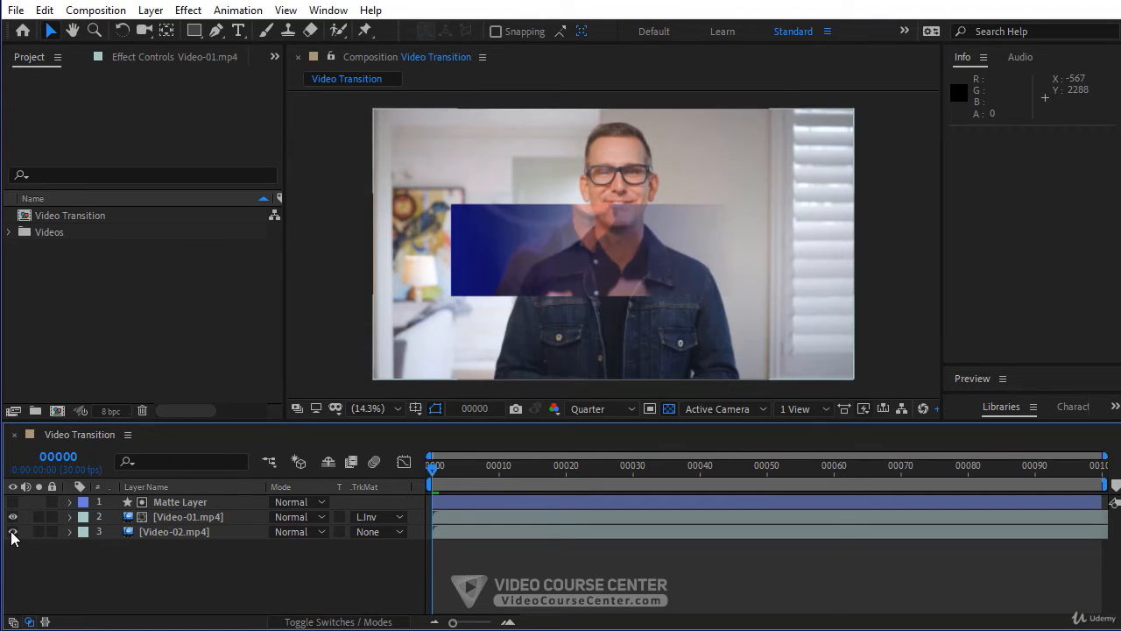
click(378, 517)
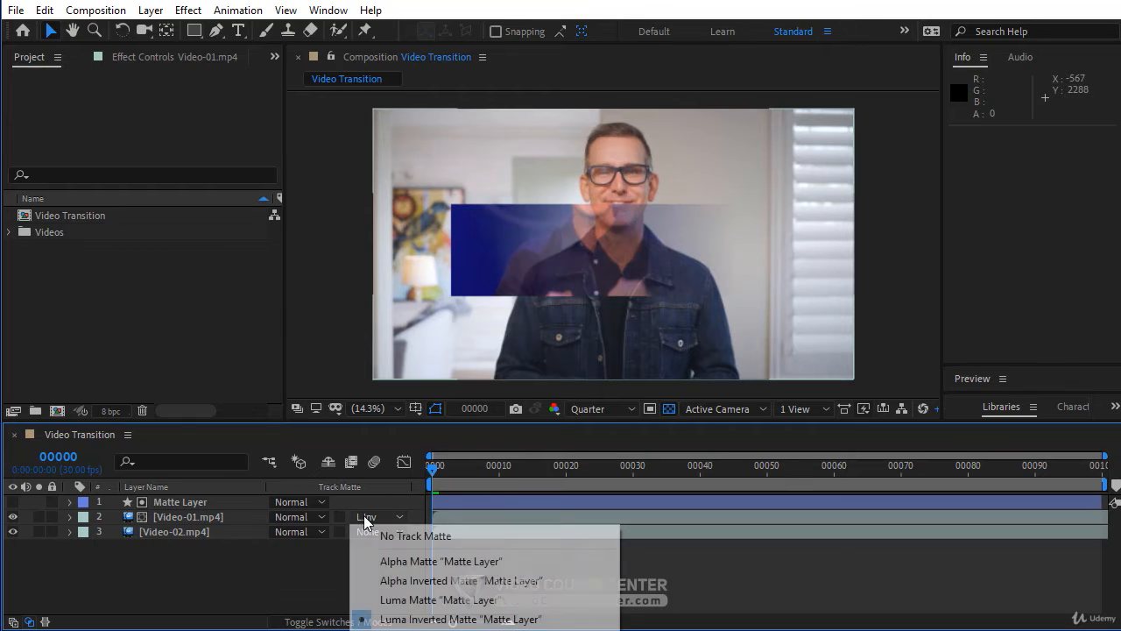
click(386, 563)
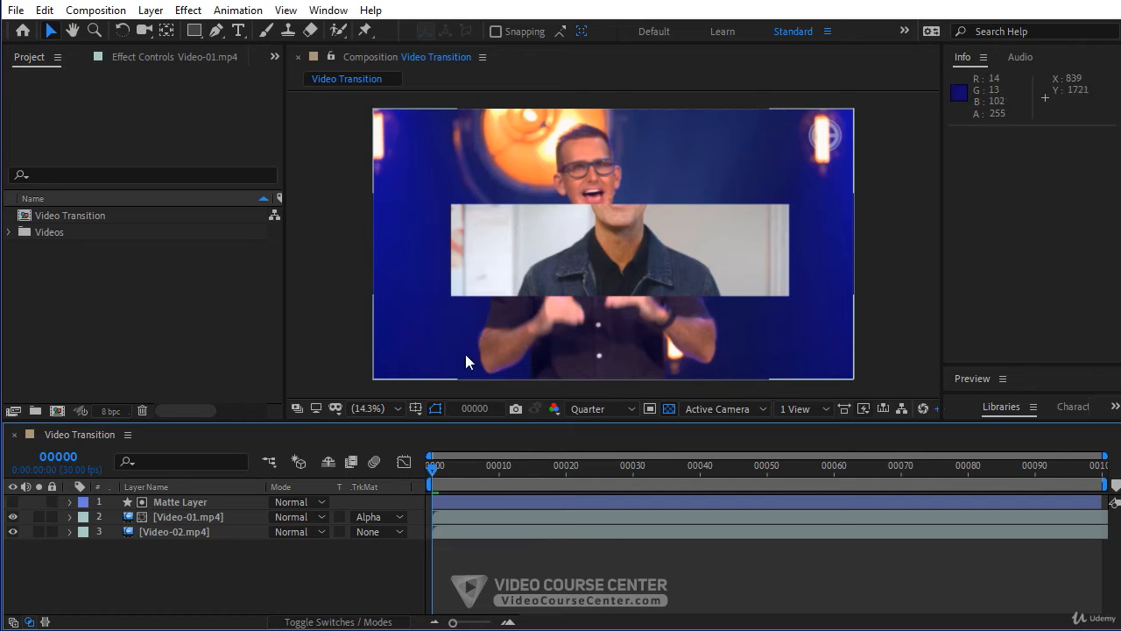
click(372, 517)
click(394, 581)
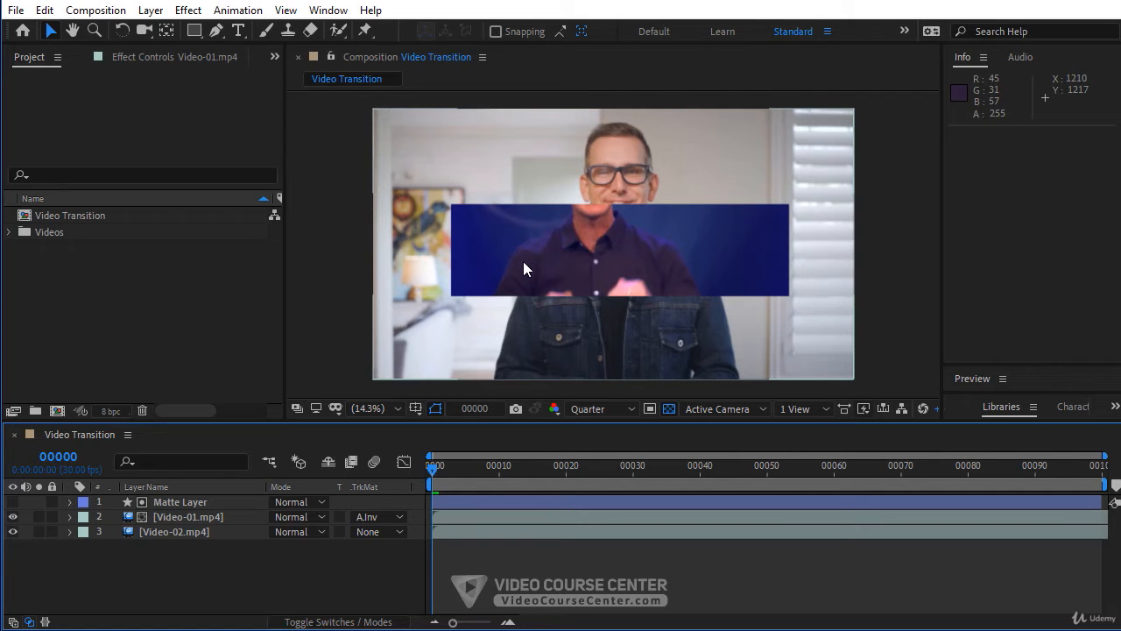
- With Video-02.mp4 visible beneath, set the Video-01.mp4 track matte to Luma Matte and then to Luma Inverted Matte
click(377, 531)
click(389, 601)
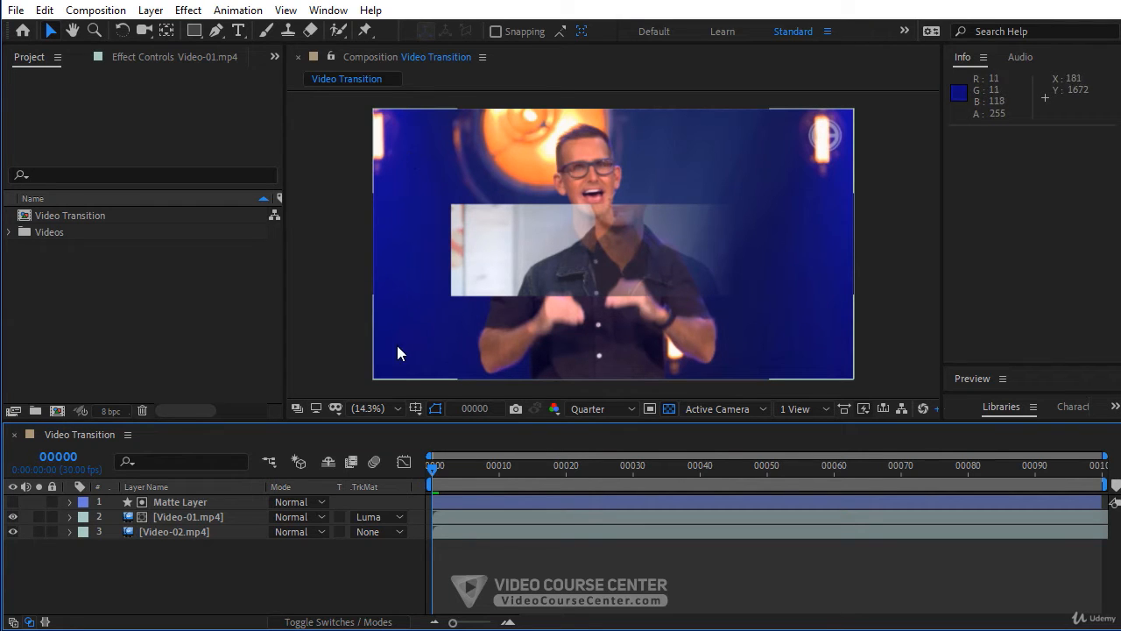
click(377, 517)
click(382, 619)
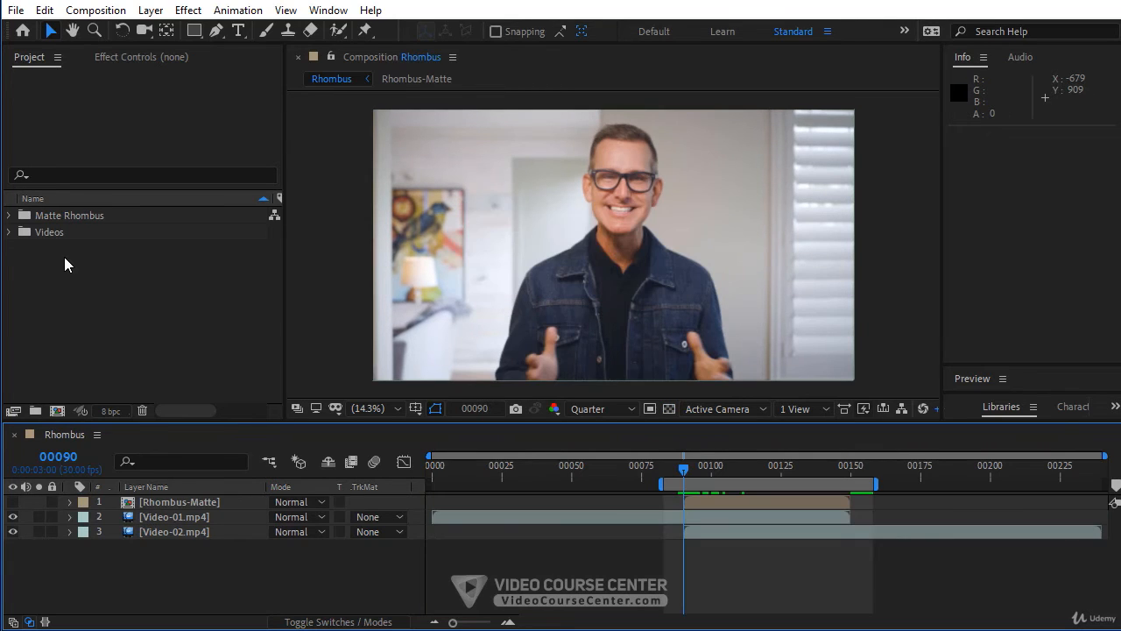
- Examine the Video-01.mp4 and Video-02.mp4 clips inside the project's Videos folder
click(10, 232)
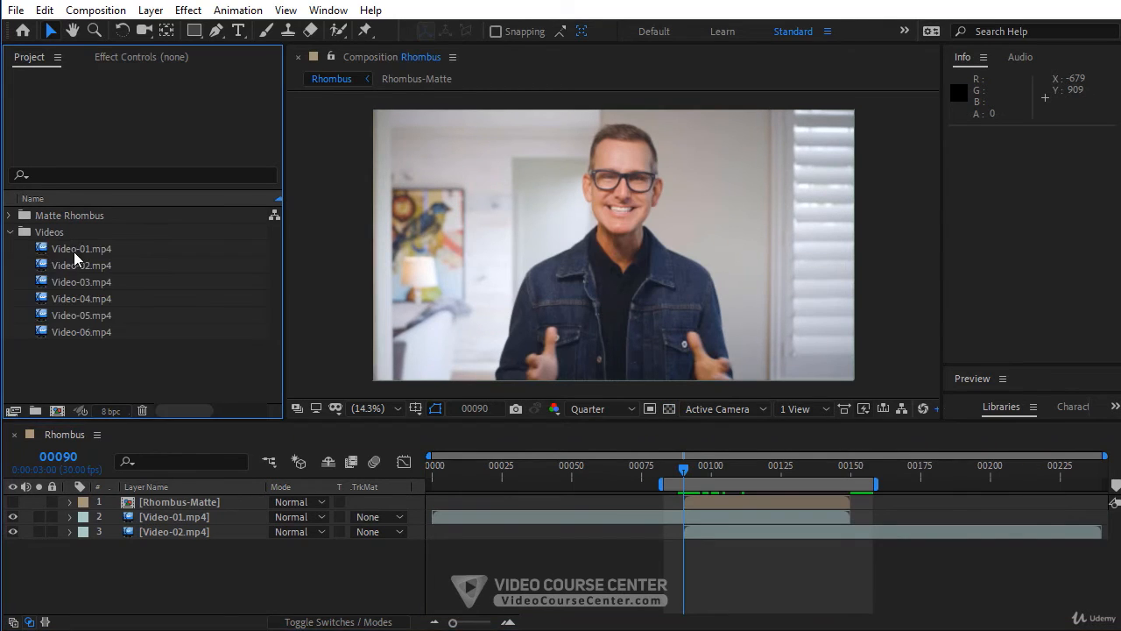
click(75, 250)
click(82, 264)
click(10, 233)
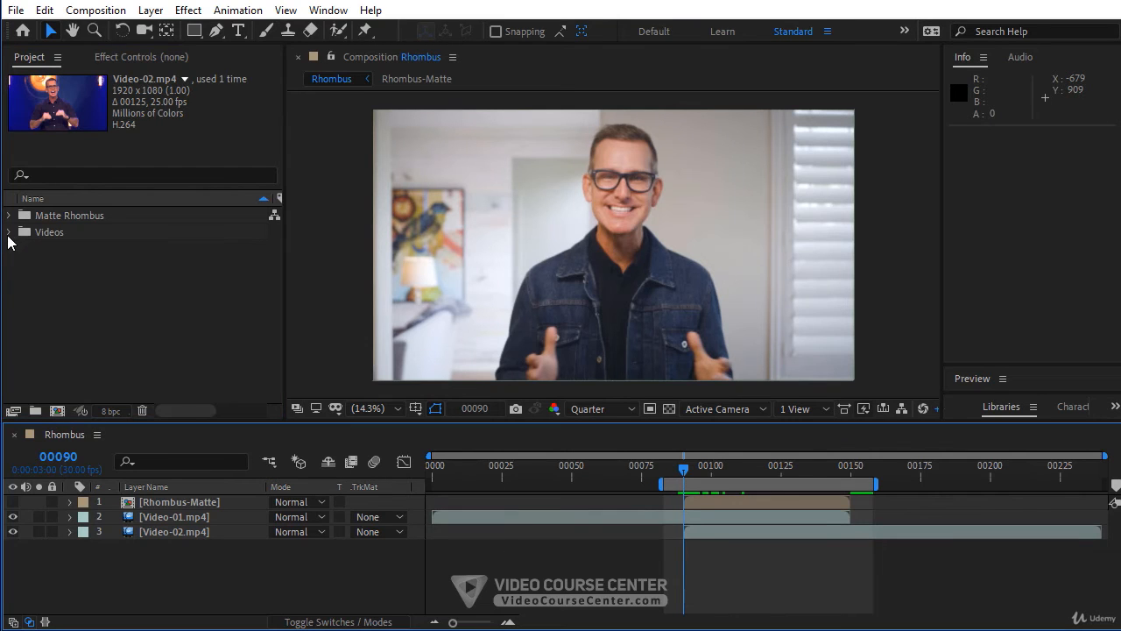
- Go to frame 86 and examine how the Rhombus-Matte, Video-01.mp4 and Video-02.mp4 layers overlap in the Rhombus timeline
click(724, 503)
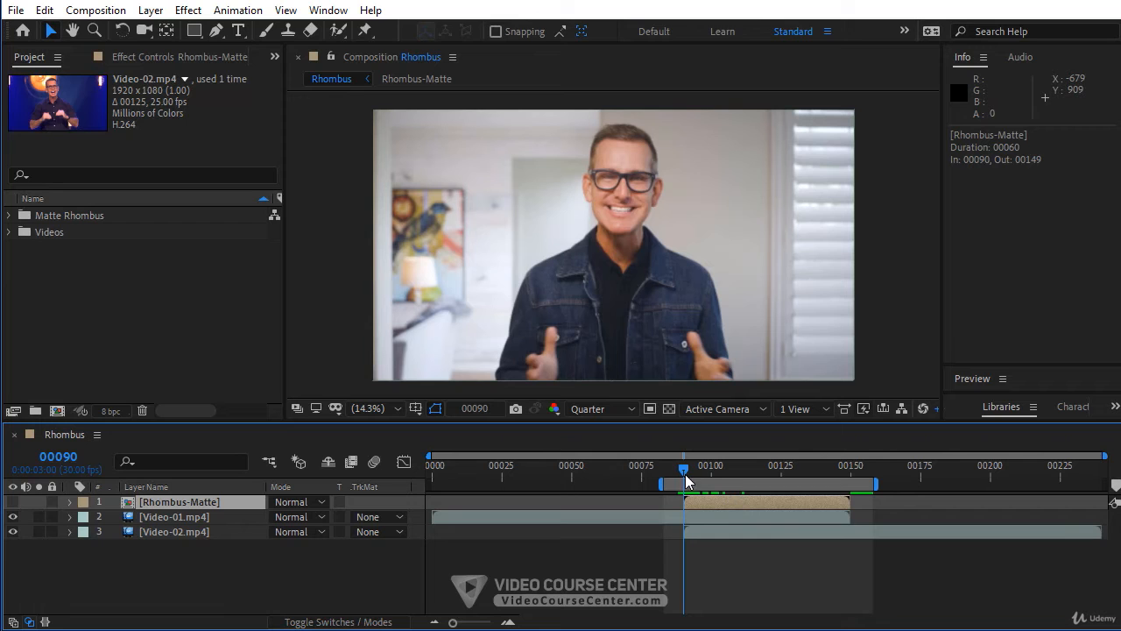
mouse_move(686, 480)
mouse_down()
mouse_move(785, 481)
mouse_move(674, 477)
mouse_up()
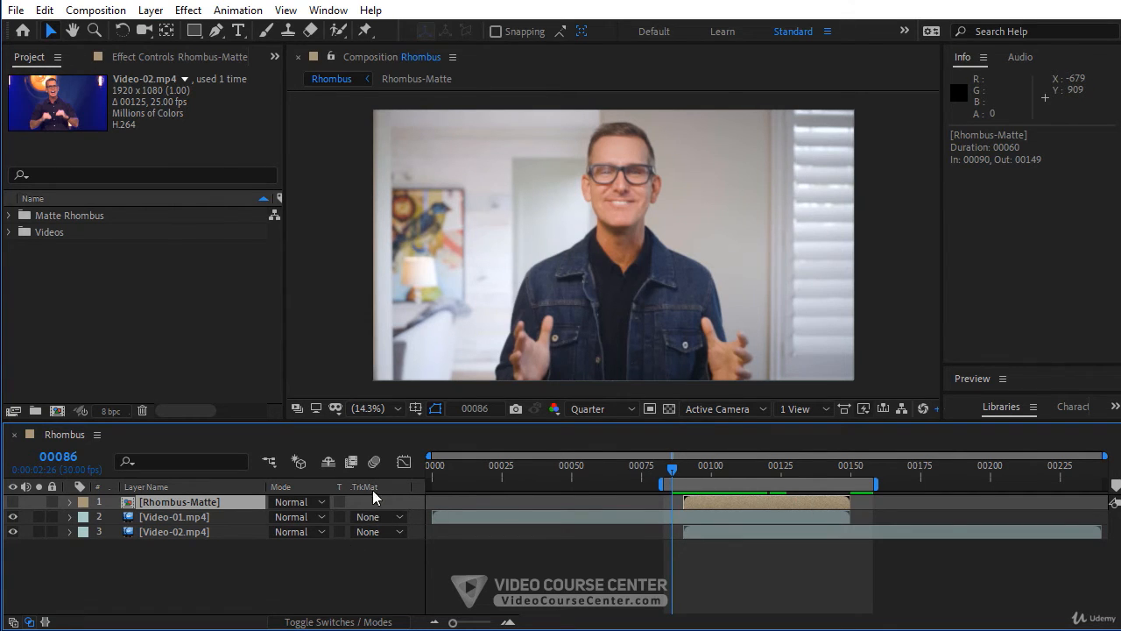
click(371, 555)
click(214, 516)
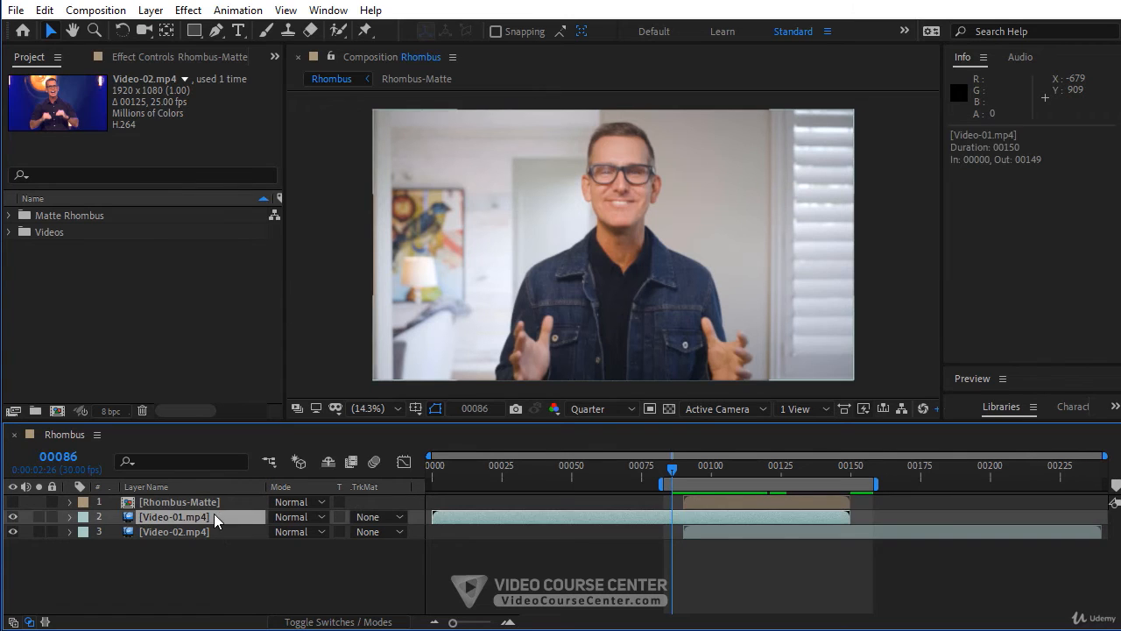
click(214, 532)
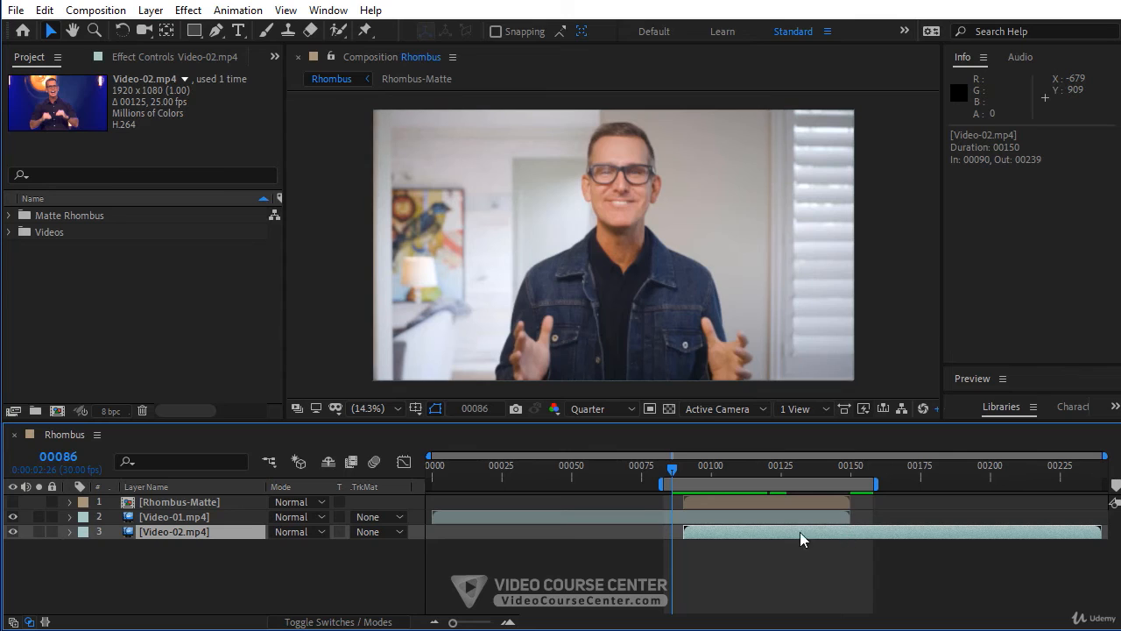
click(698, 502)
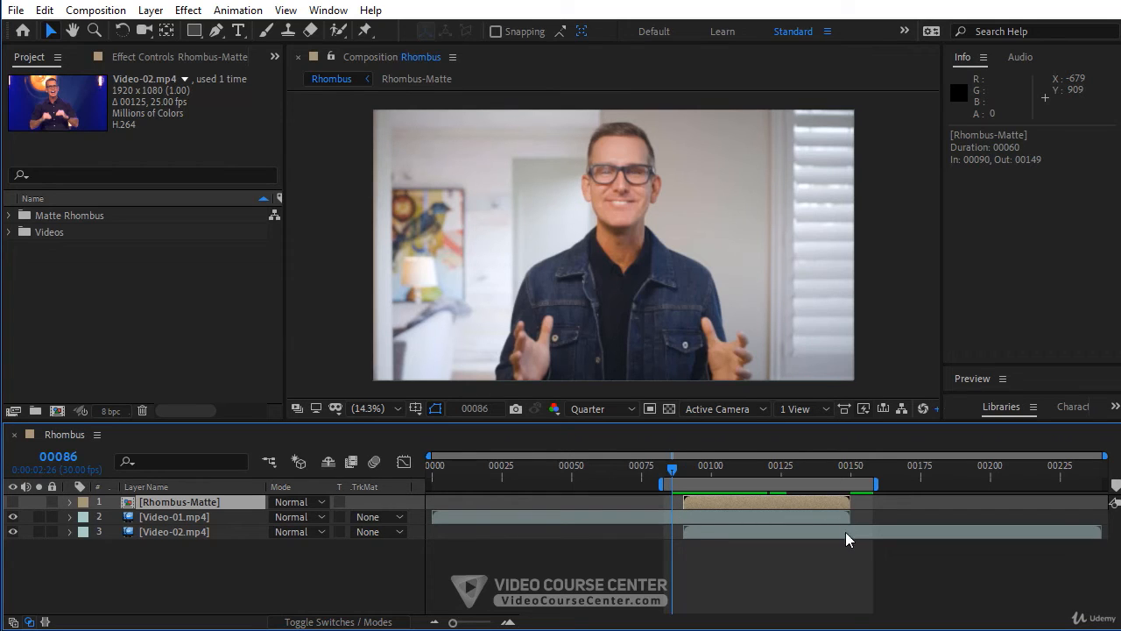
- Set the track matte of the Video-01.mp4 layer to Luma Inverted Matte using Rhombus-Matte
click(224, 516)
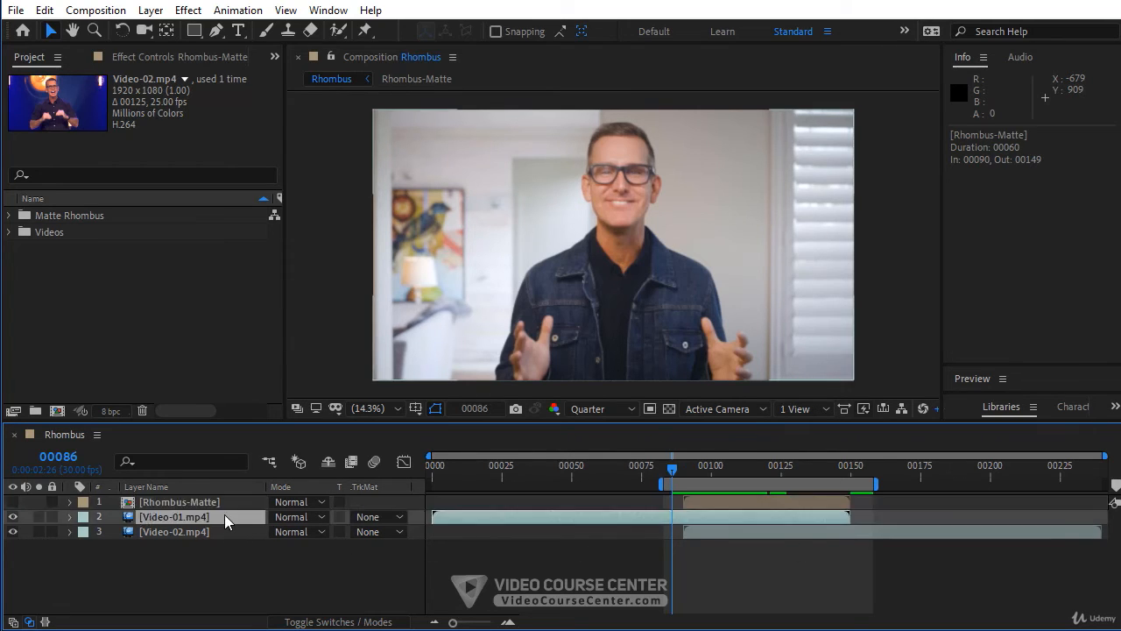
click(367, 518)
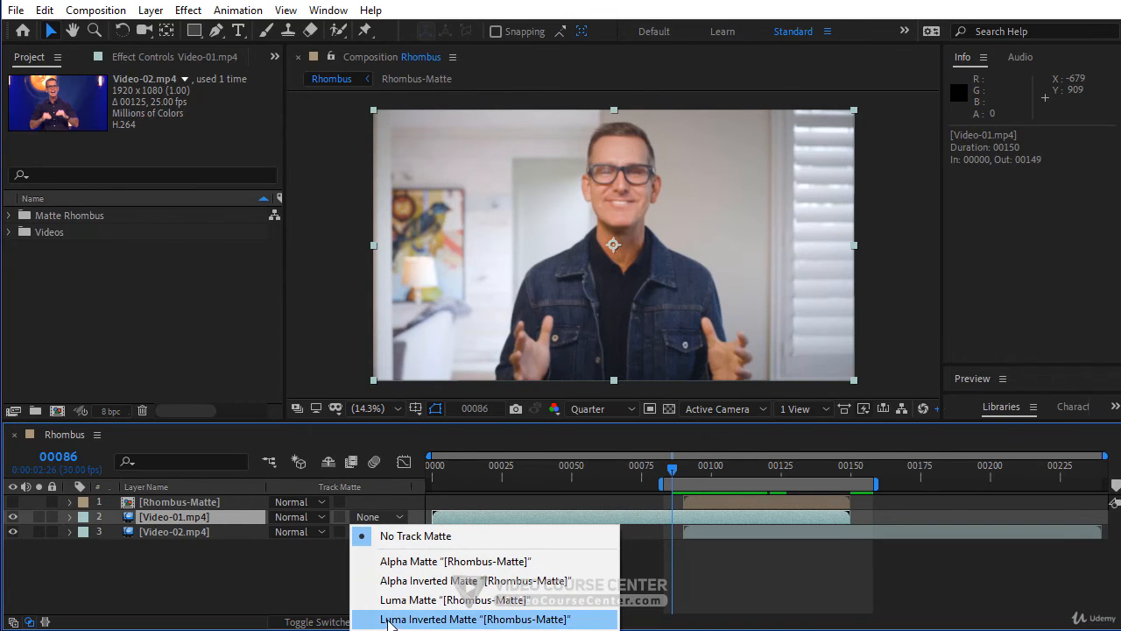
click(414, 619)
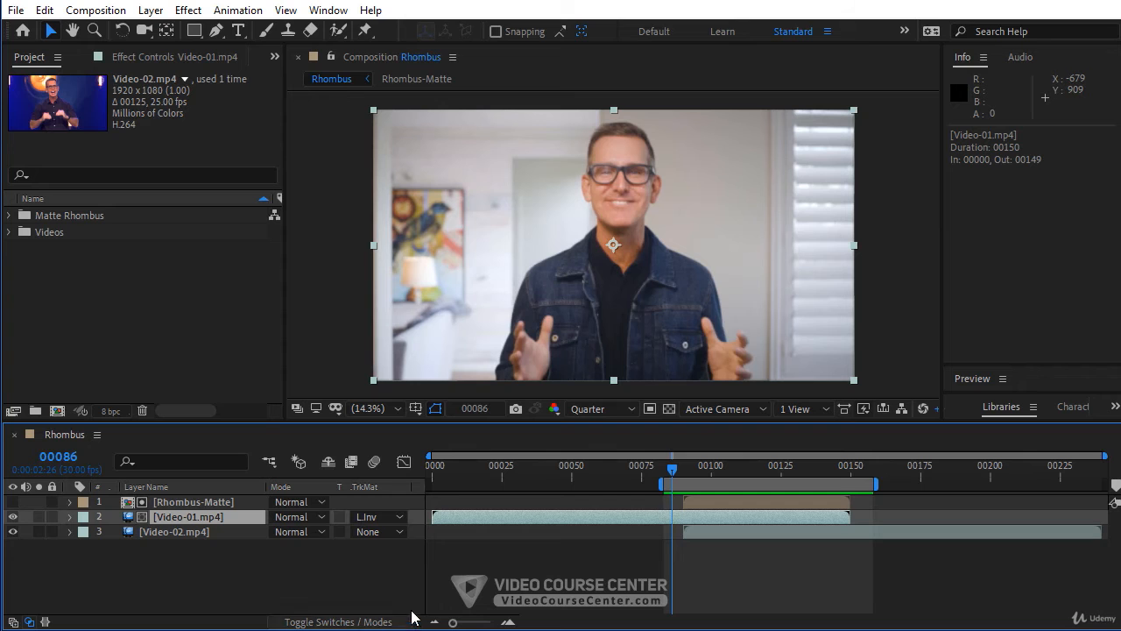
click(581, 571)
- Open the nested Rhombus-Matte composition and turn off its transparency grid at frame 55
drag(672, 469, 761, 476)
double_click(750, 503)
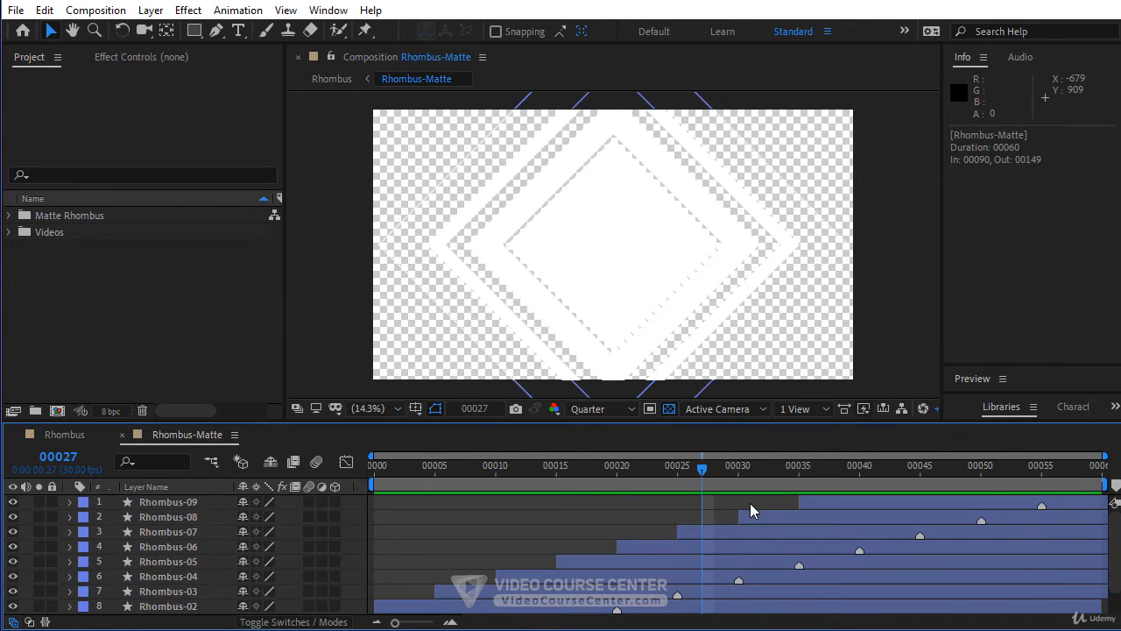
drag(377, 468, 1040, 480)
click(671, 410)
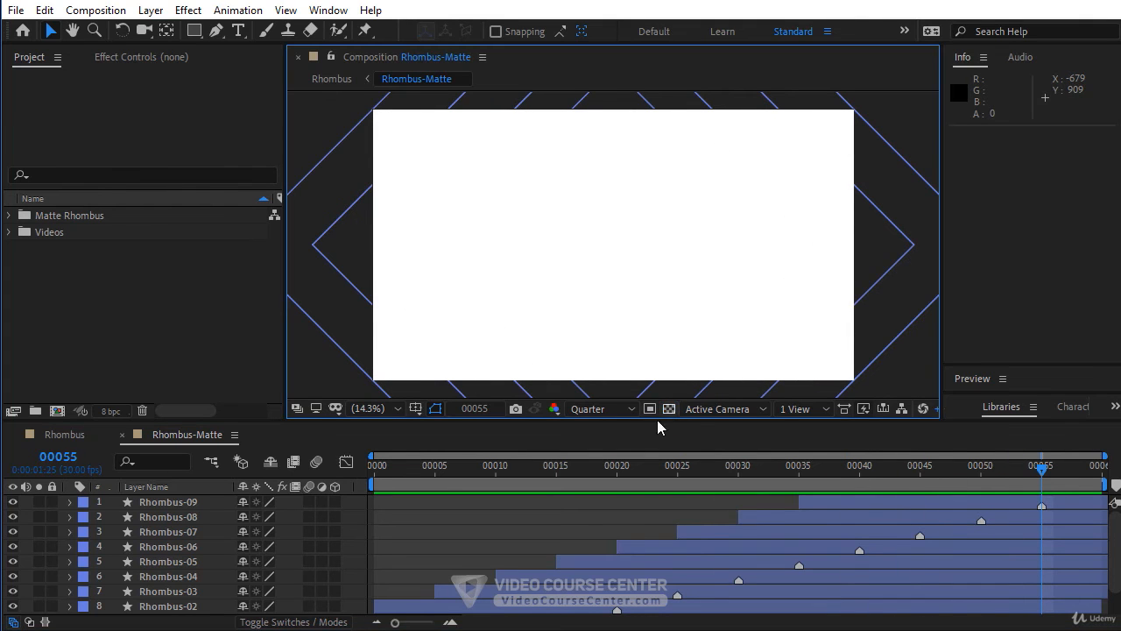
- Preview the Rhombus-Matte animation and scrub it to frame 33 to examine the black and white areas
key(space)
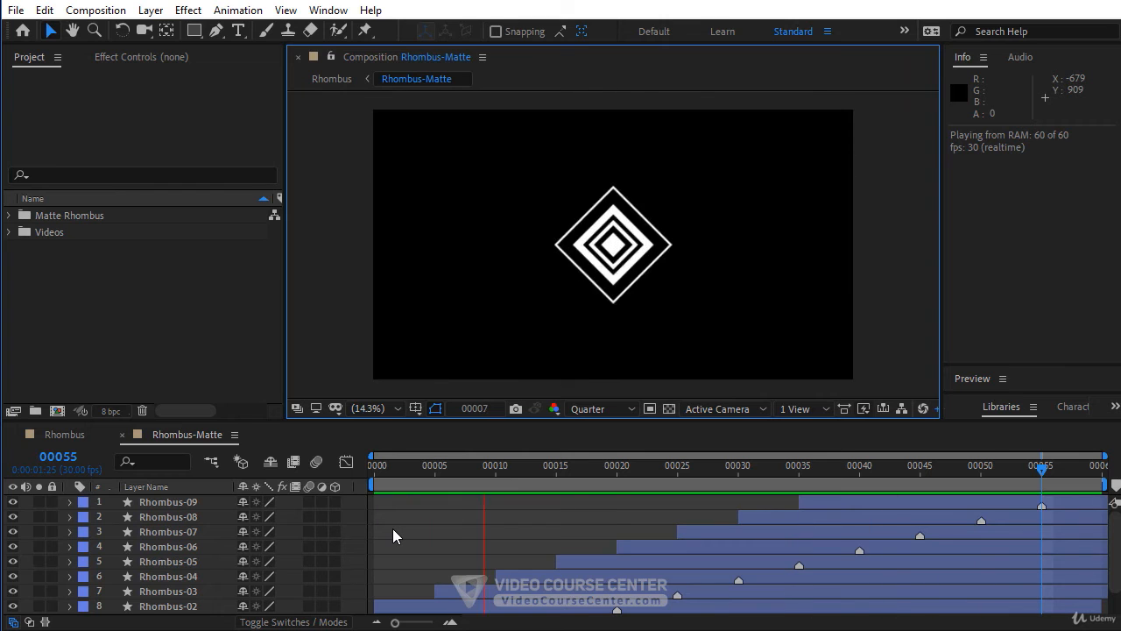
key(space)
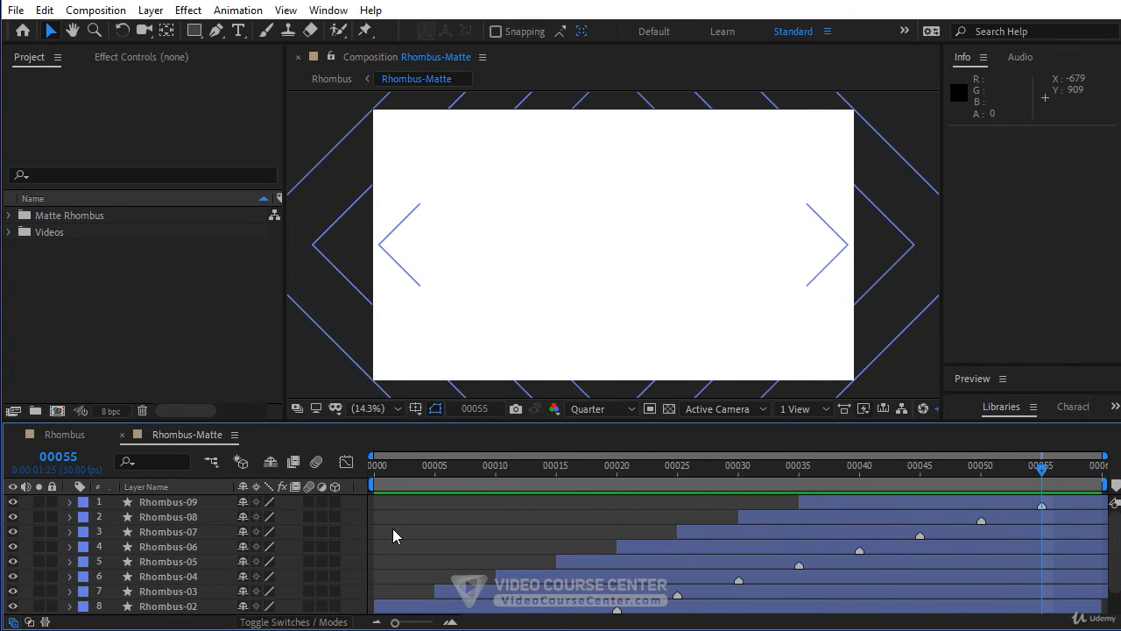
drag(375, 471, 767, 478)
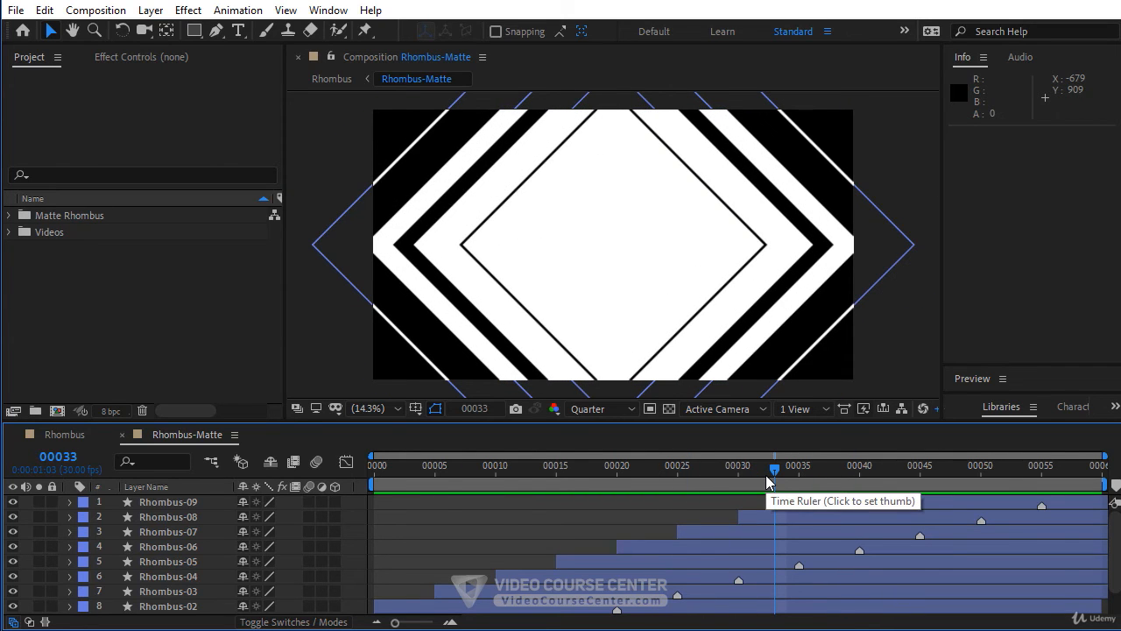
- Compare the transition frame in the Rhombus composition with the same frame of the Rhombus-Matte composition
click(64, 434)
click(561, 578)
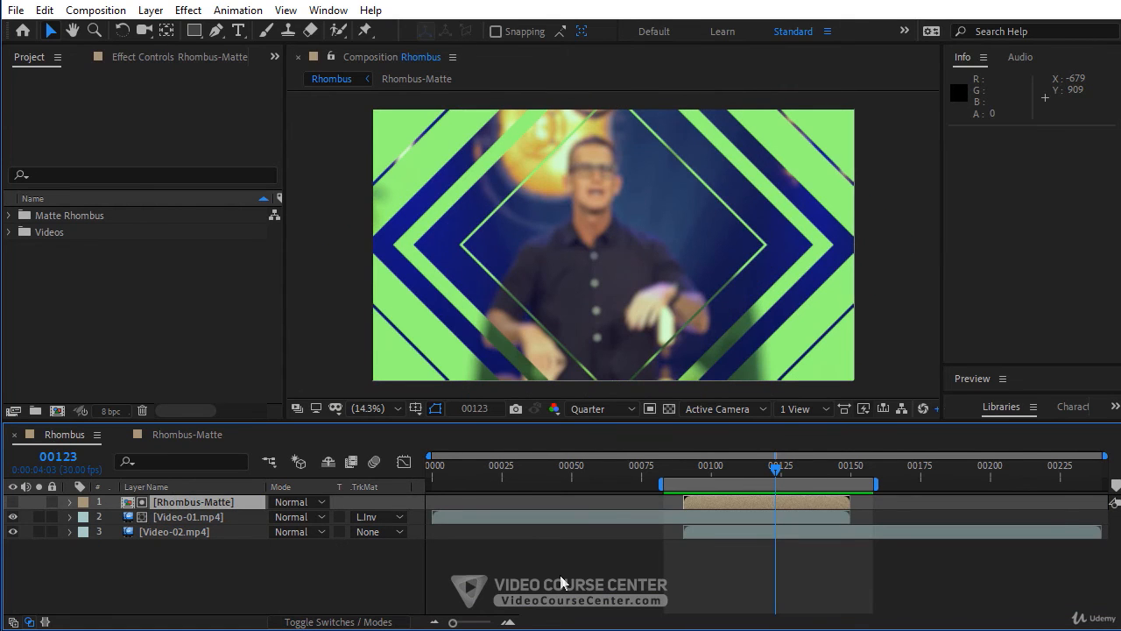
click(720, 505)
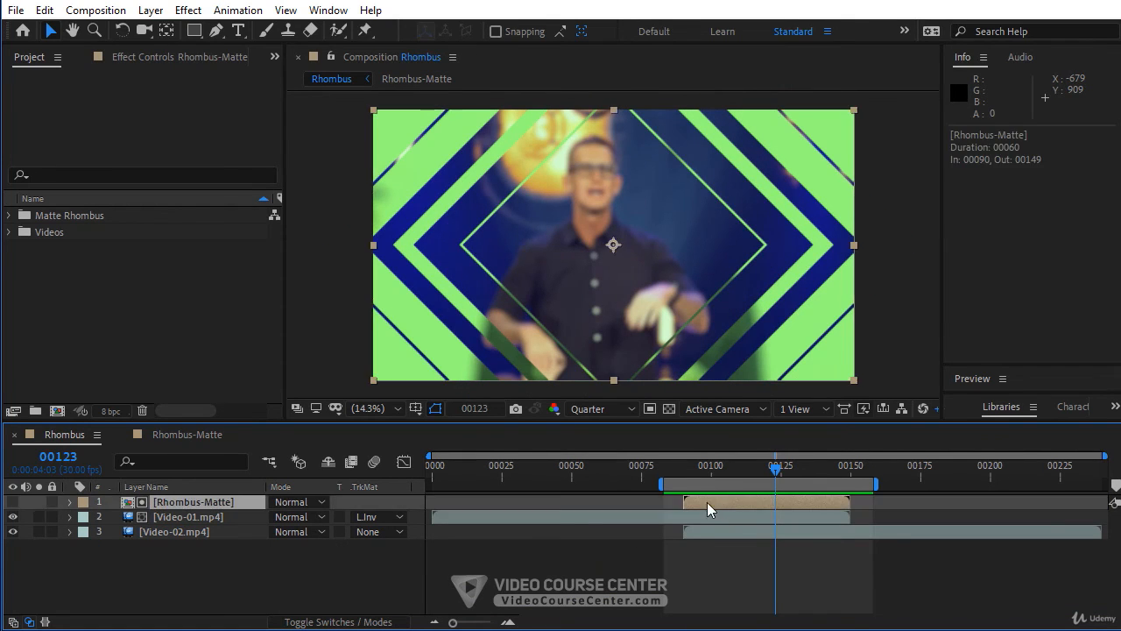
click(173, 433)
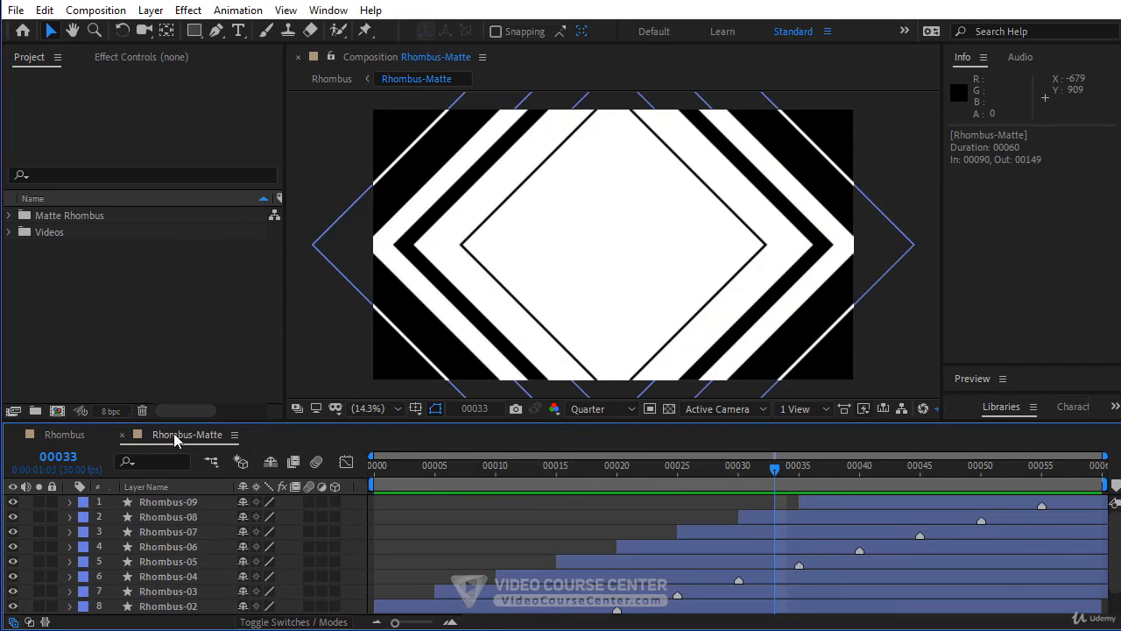
click(64, 434)
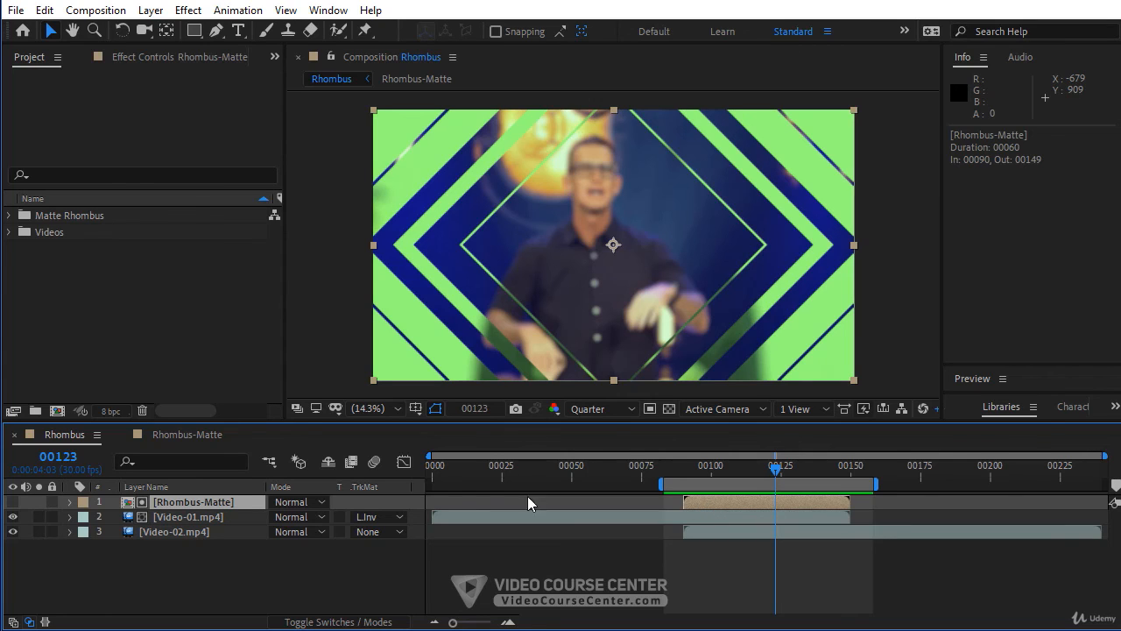
- Examine the Video-01.mp4, Video-02.mp4 and Rhombus-Matte layers in the Rhombus timeline one after another
click(188, 517)
click(187, 532)
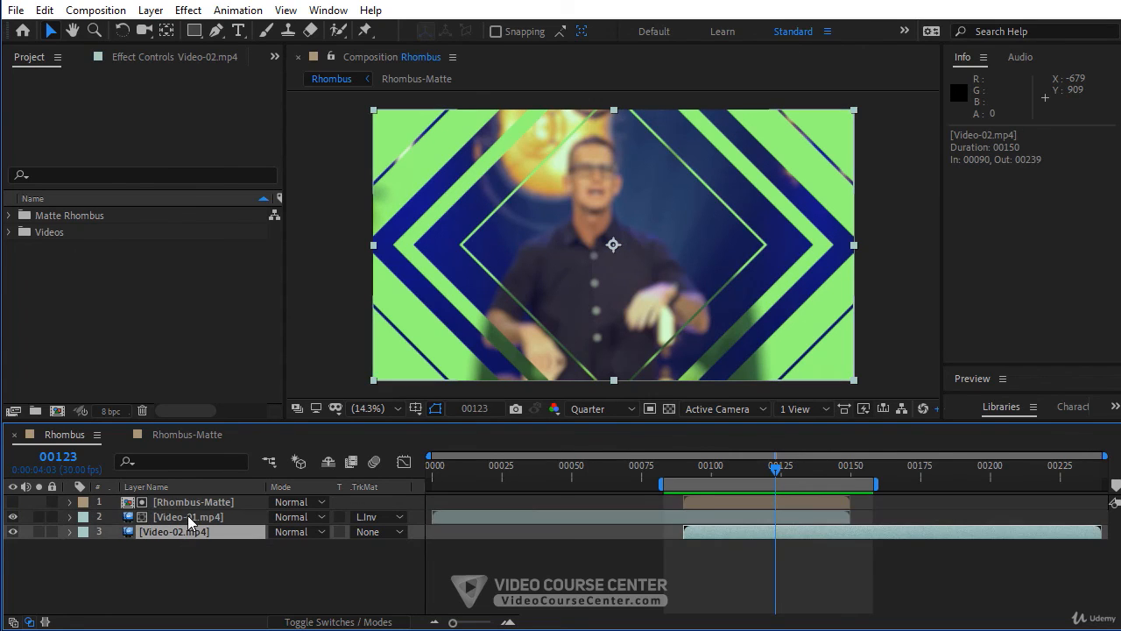
click(189, 518)
click(189, 532)
click(226, 503)
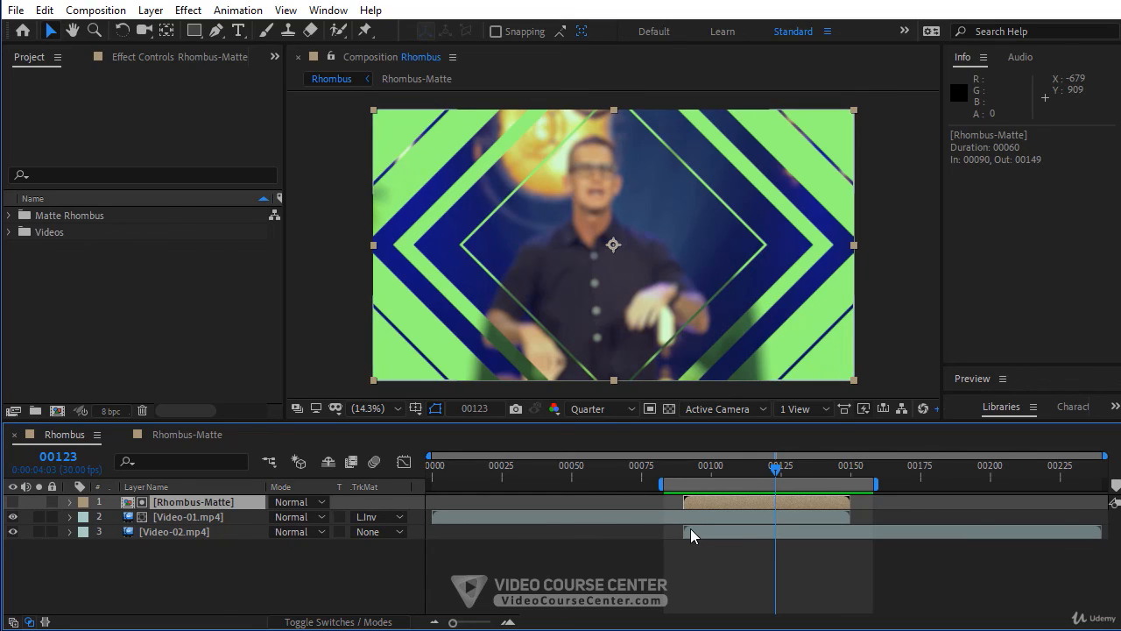
- Review the Video-01.mp4 track matte options, keep Luma Inverted Matte with Rhombus-Matte, and preview the Rhombus transition
click(225, 518)
click(372, 517)
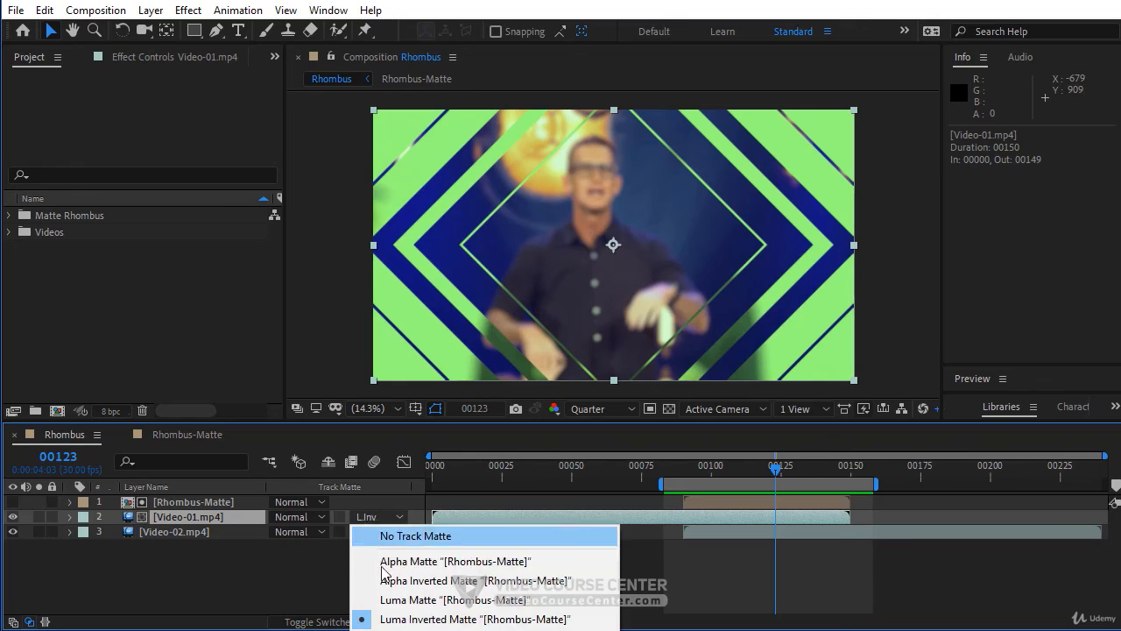
click(438, 619)
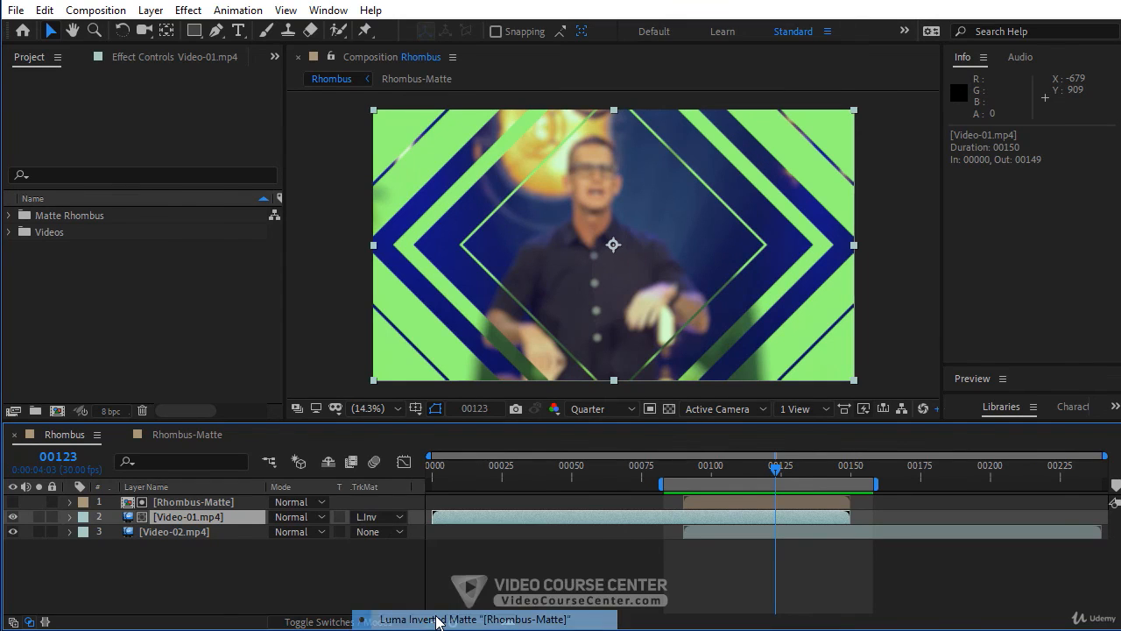
click(455, 564)
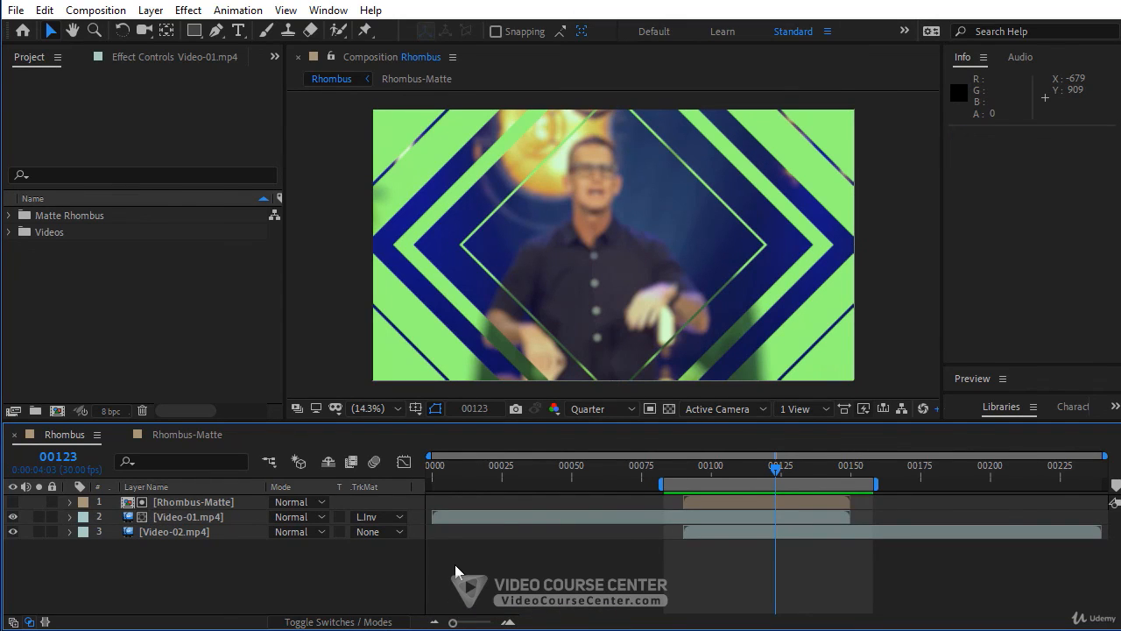
key(space)
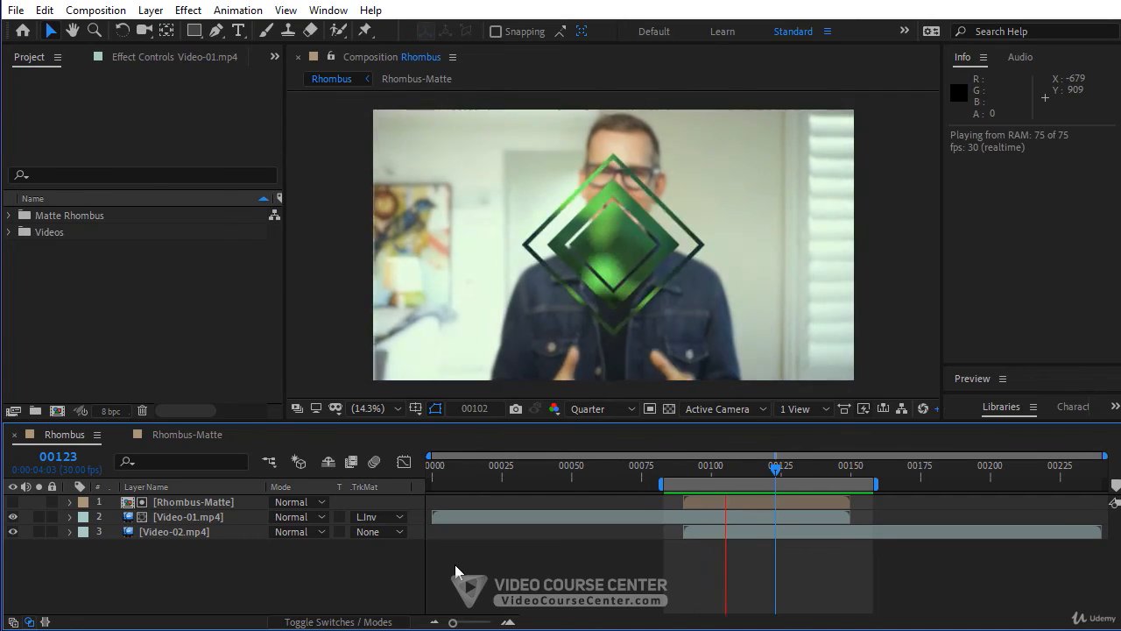